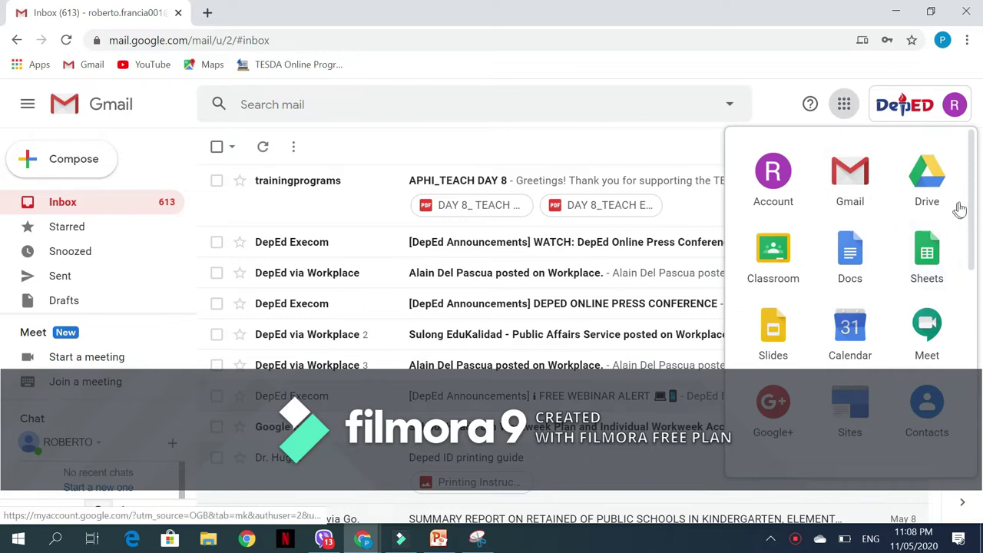
Switch from Gmail to Google Forms and create a new blank form.
left_click_drag(974, 206, 978, 303)
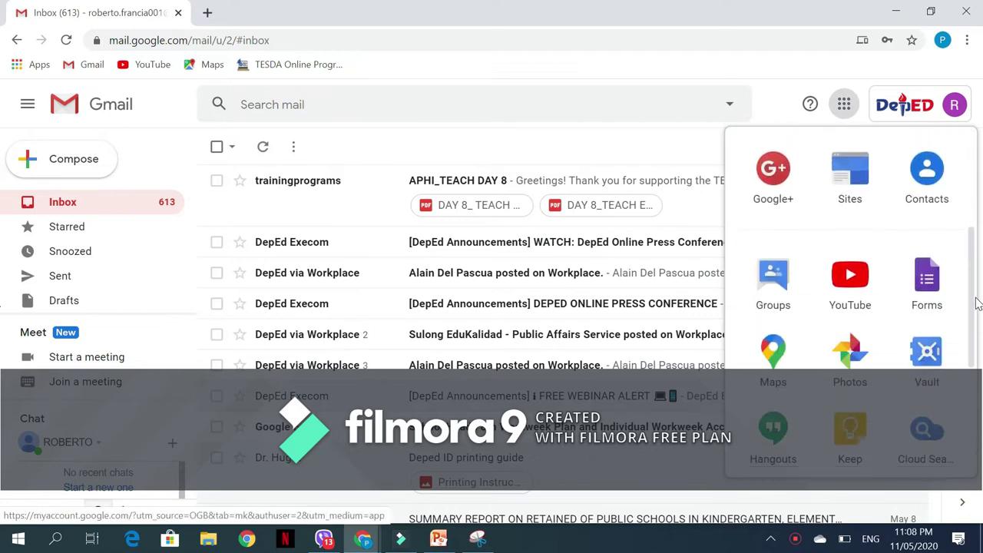
left_click(924, 292)
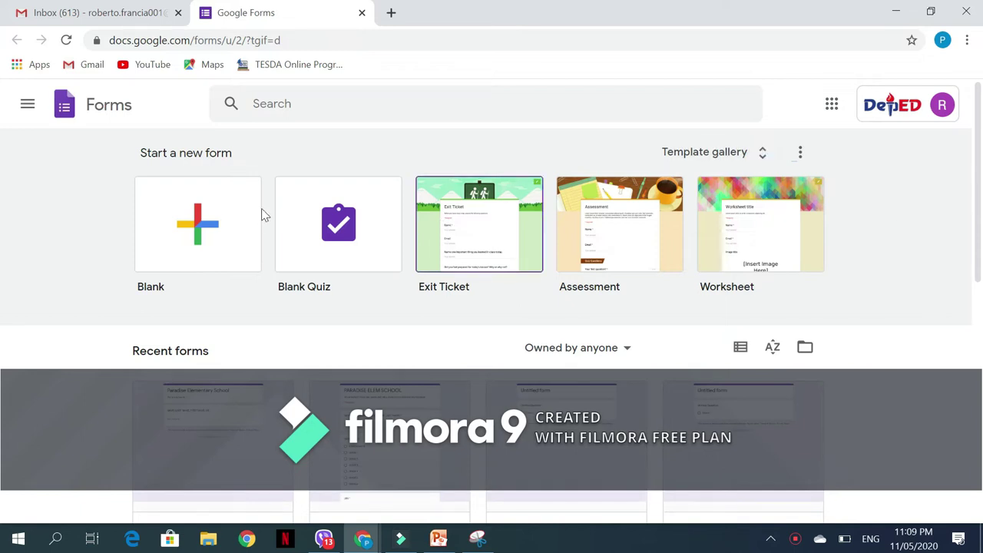
left_click(206, 234)
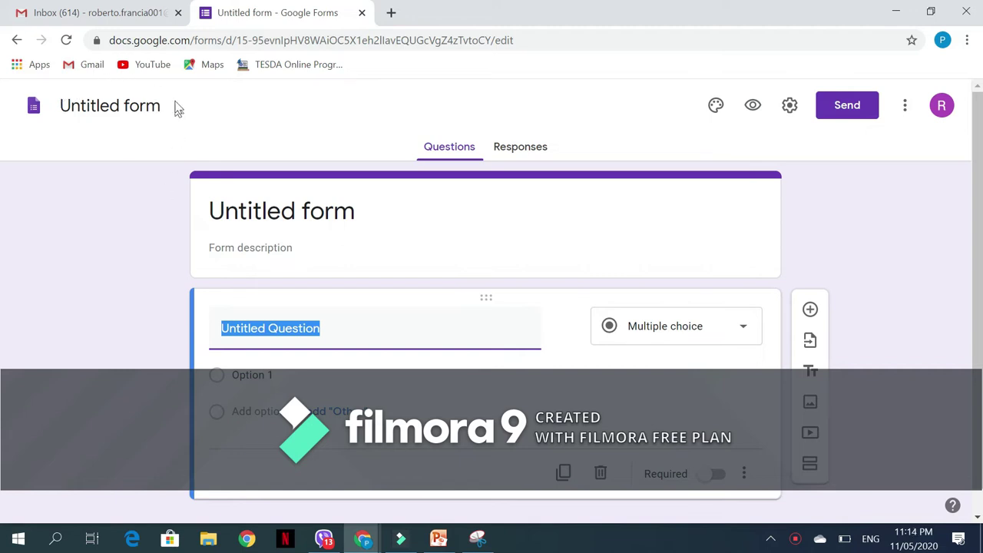
Title the form "PARADISE ELEMENTARY SCHOOL" and describe it as "Ang form na ito ay ginawa para makuha ang initial na enrolment para sa susunod na pasukan".
left_click_drag(61, 105, 160, 105)
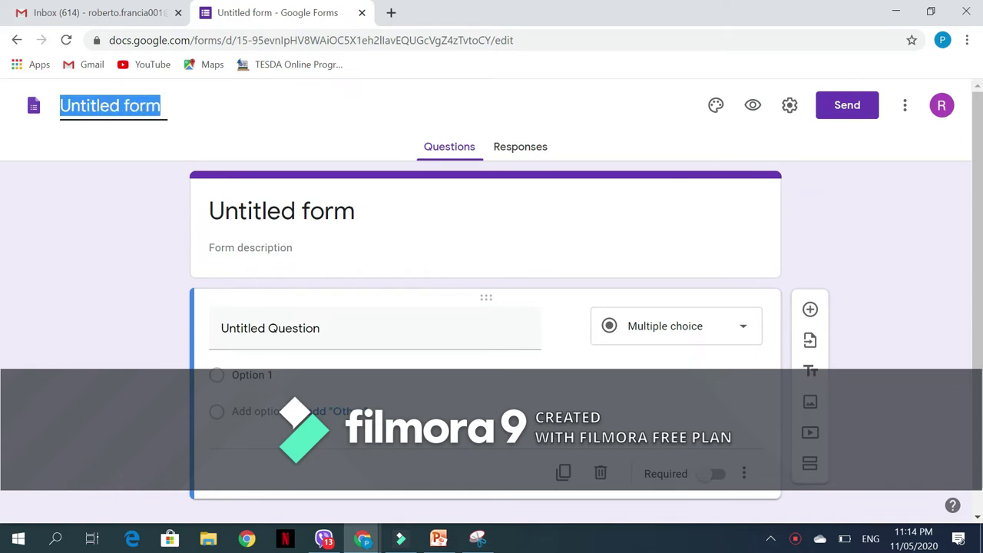
type("P")
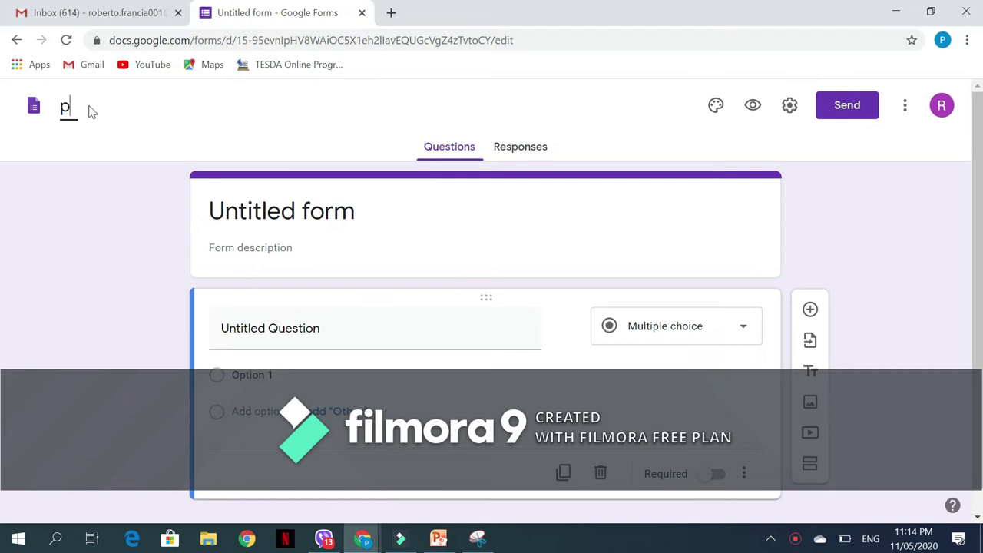
type("ARADISE ELEMENTARY SCHOOL")
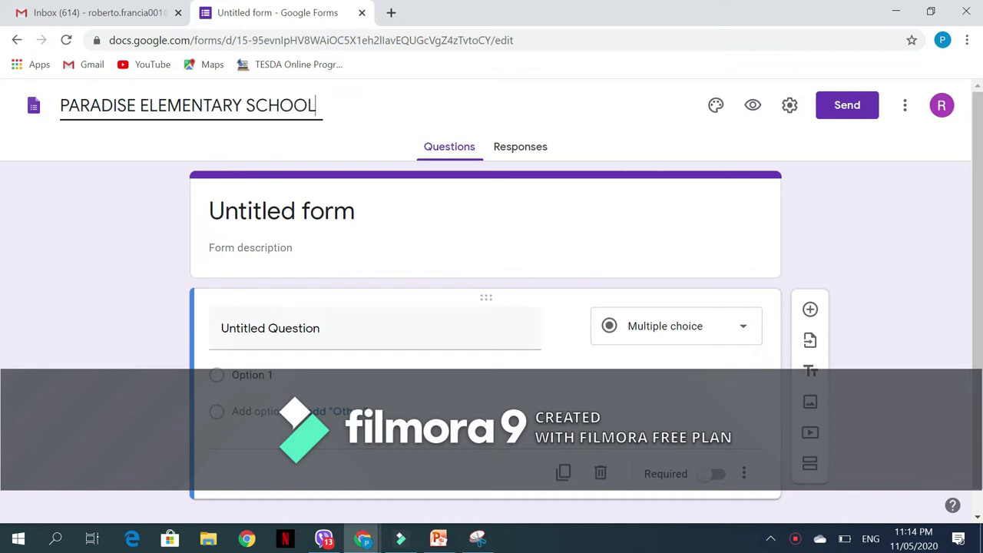
left_click(115, 213)
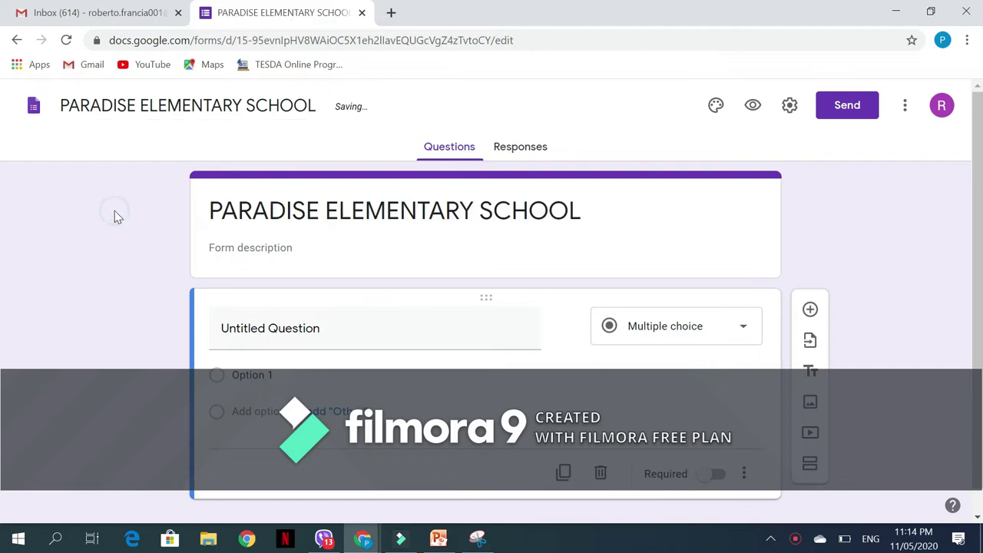
left_click(257, 260)
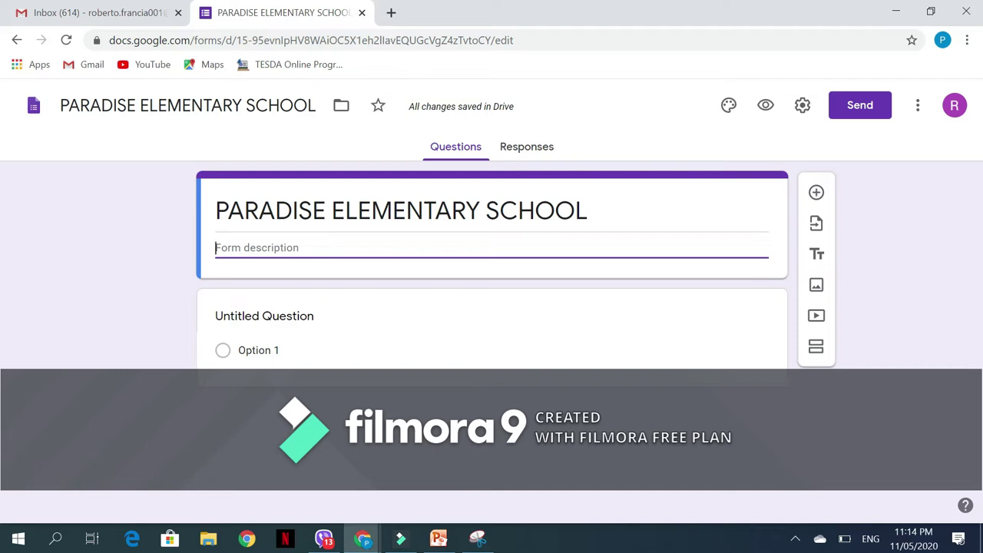
type("Ang")
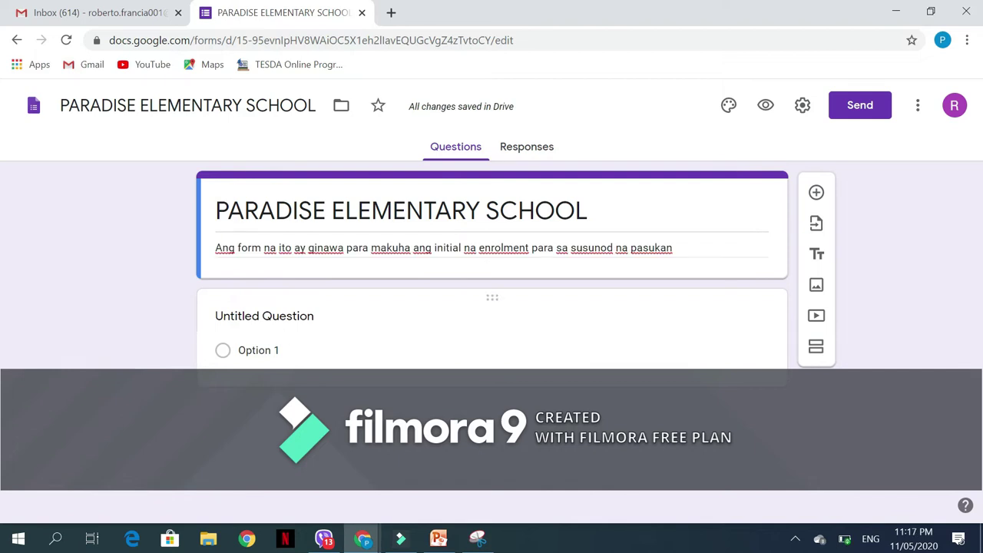
Write the first question as "NAME (LAST NAME, FIRST NAME, MI)" with a short answer and make it required.
left_click(264, 316)
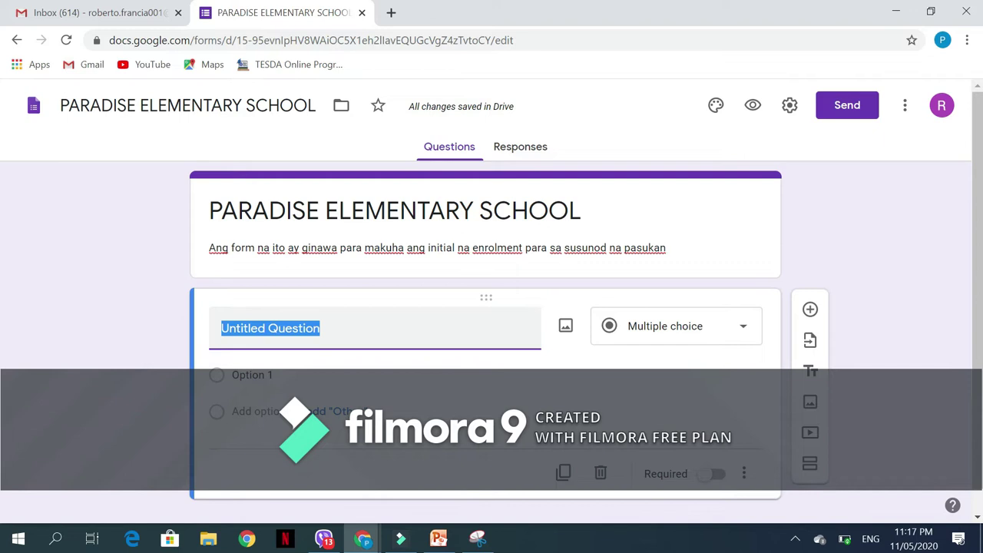
type("name")
key("BackSpace")
key("BackSpace")
key("BackSpace")
key("BackSpace")
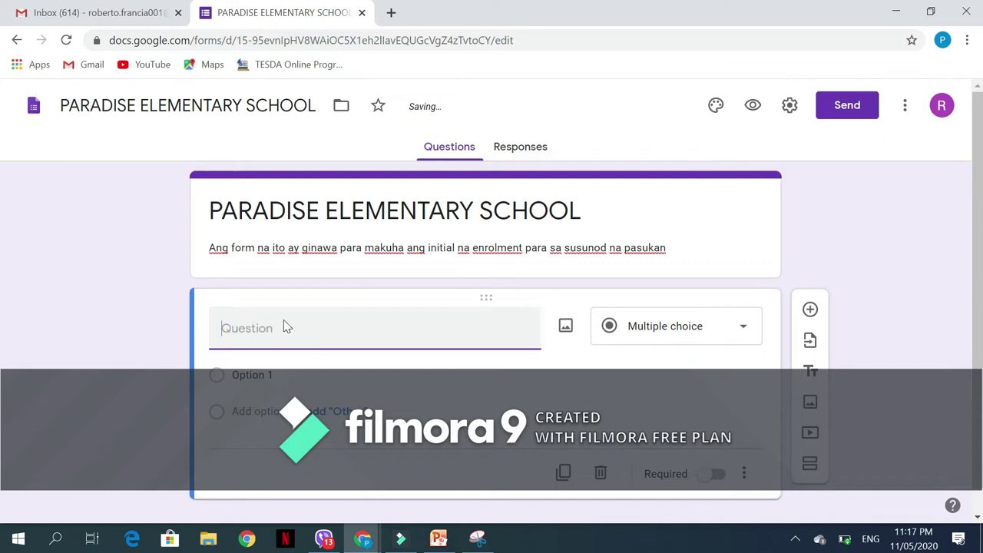
type("NAME (")
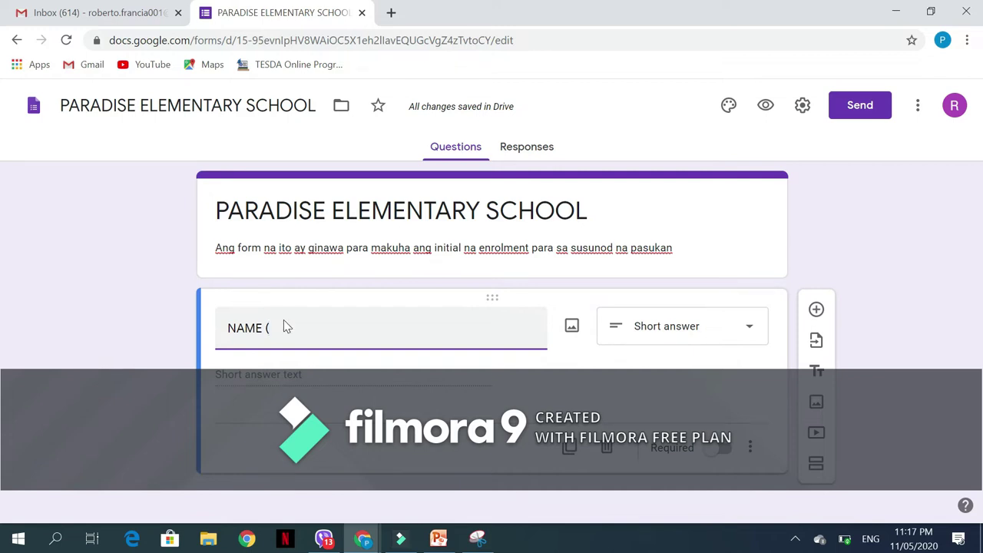
type("LAST NAME, FIRST NAME, MI)")
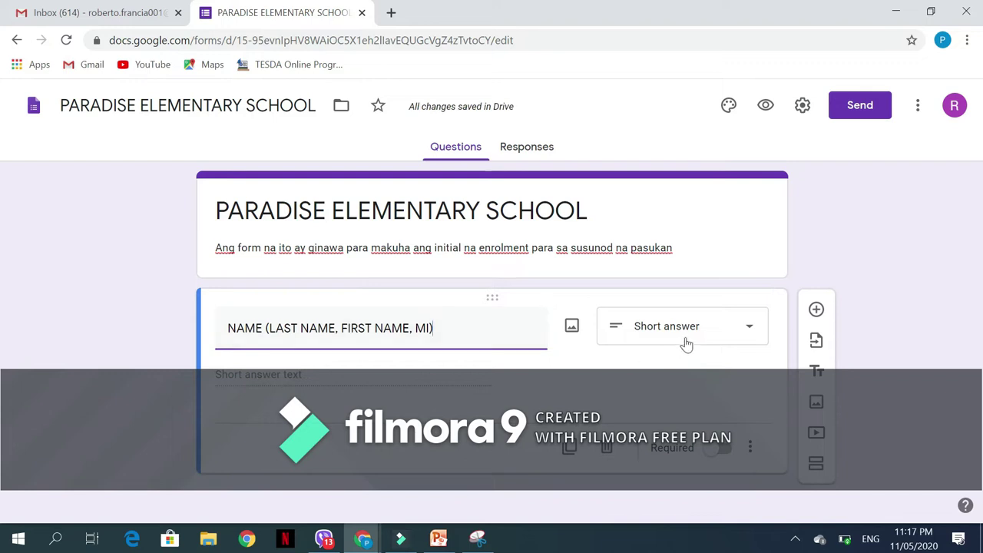
left_click(727, 338)
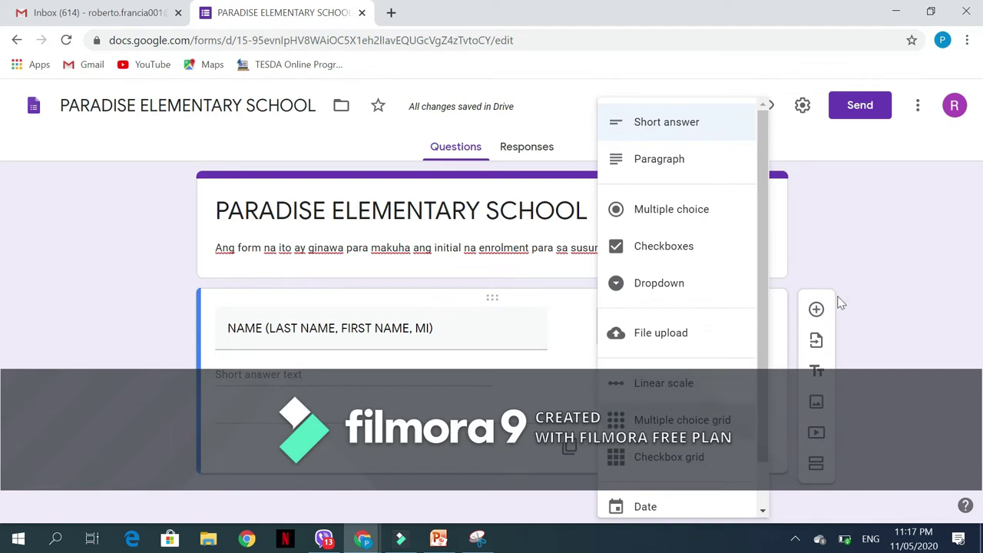
left_click(883, 282)
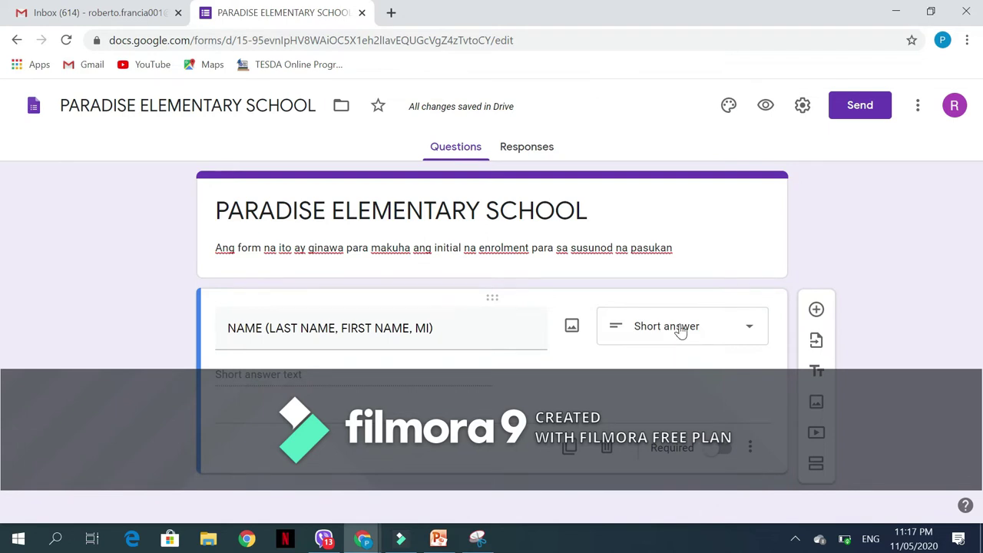
left_click(722, 450)
Add a second question titled "GRADE LEVEL" with the Multiple choice type.
left_click(817, 315)
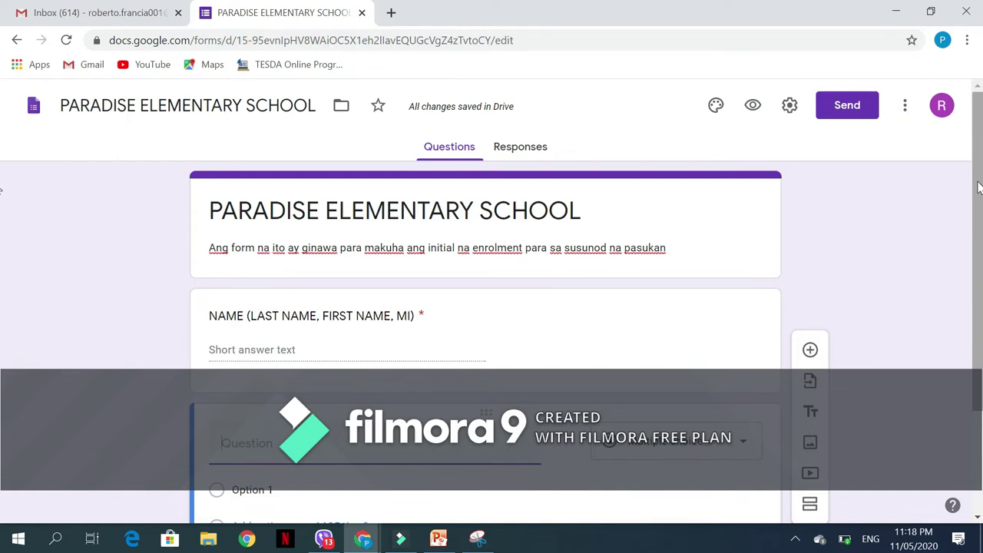
left_click_drag(978, 188, 980, 289)
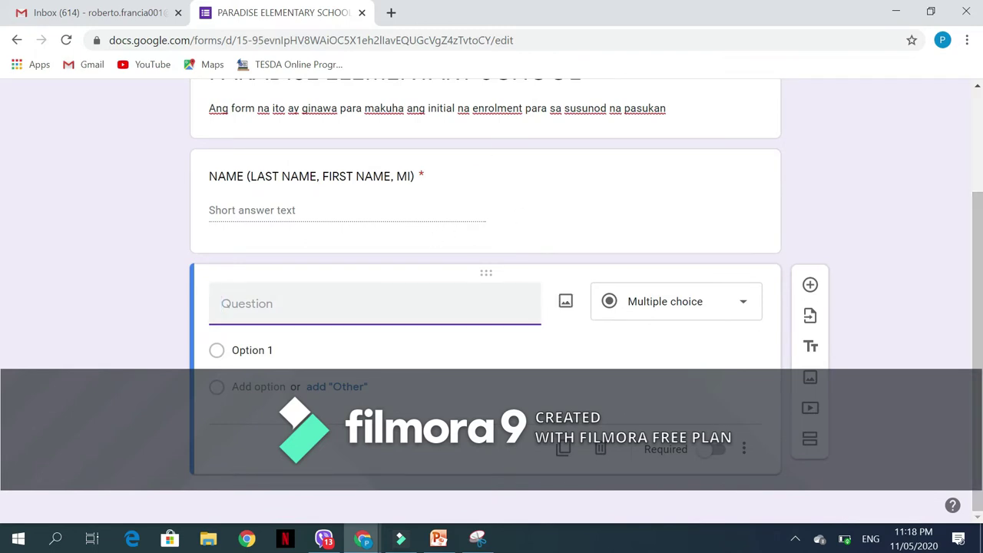
type("GRADE LEVEL")
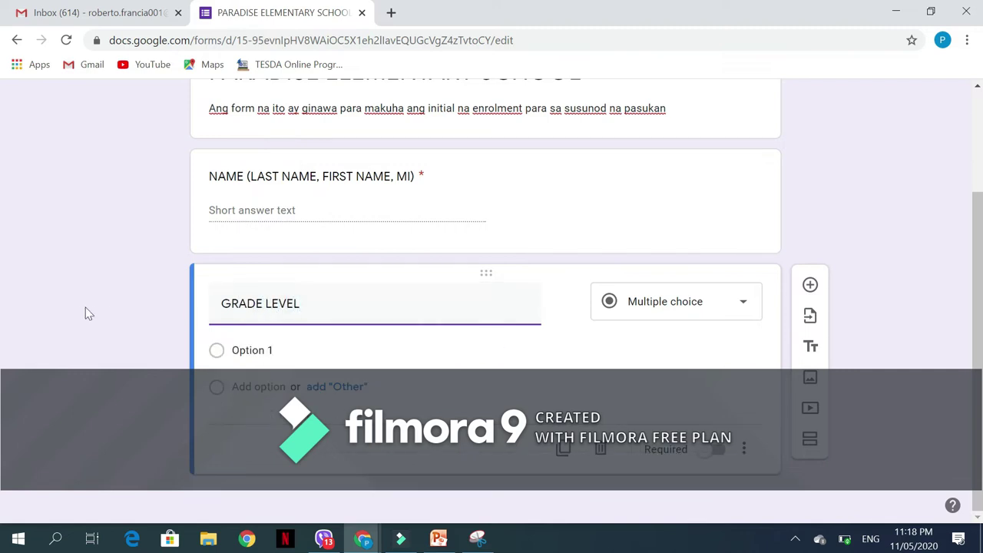
left_click(700, 307)
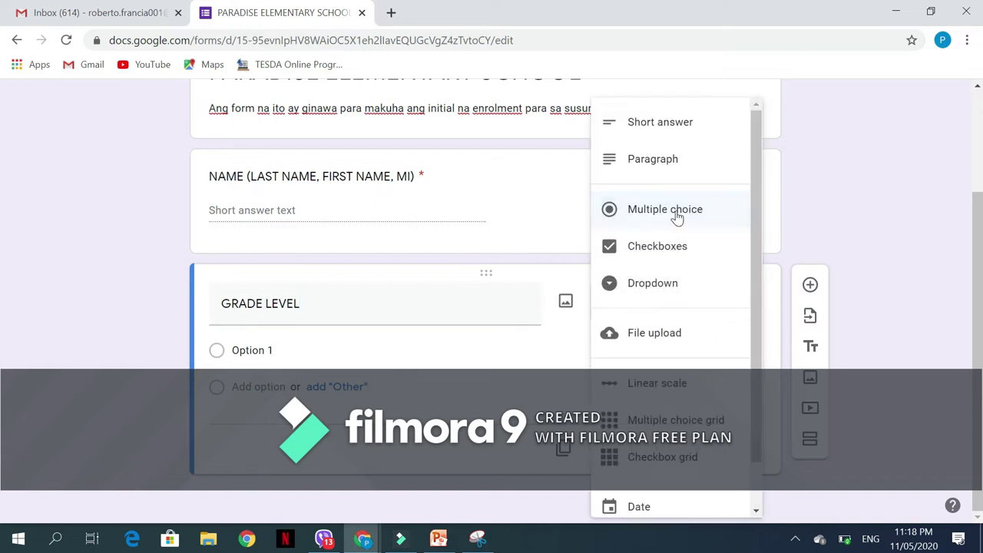
left_click(700, 211)
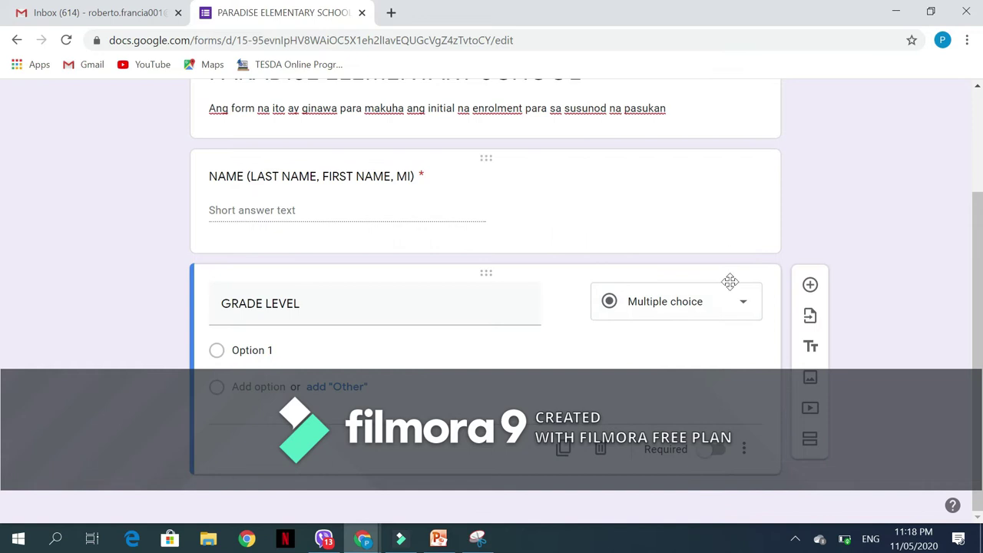
left_click(742, 311)
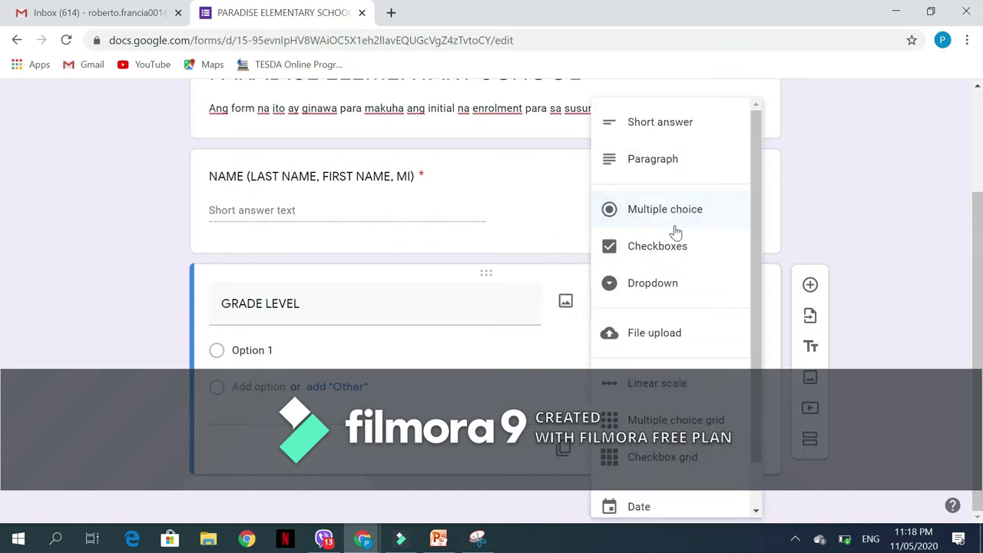
left_click(674, 214)
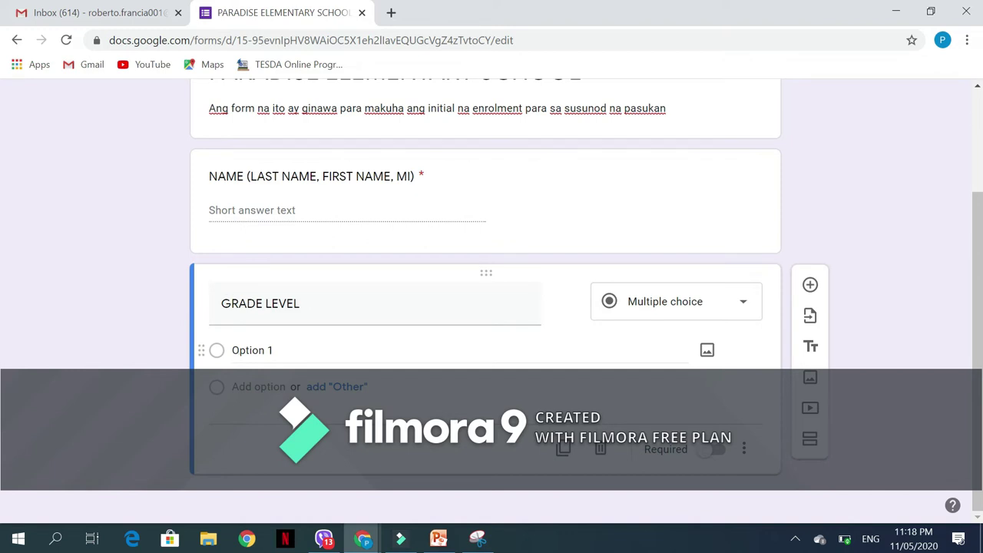
Enter Kindergarten, Grade 1 and Grade 2 as the first three options of the GRADE LEVEL question.
left_click(252, 351)
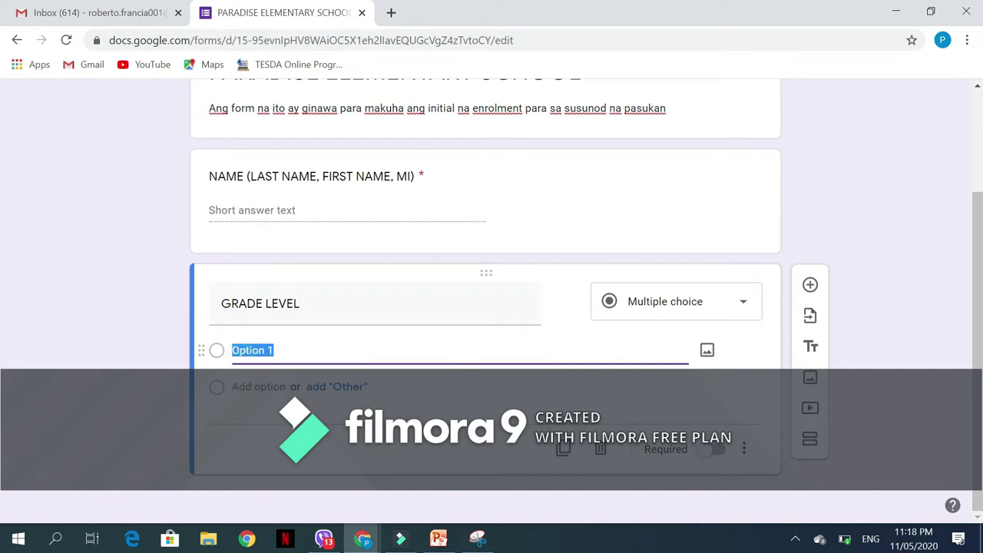
type("Kinderg")
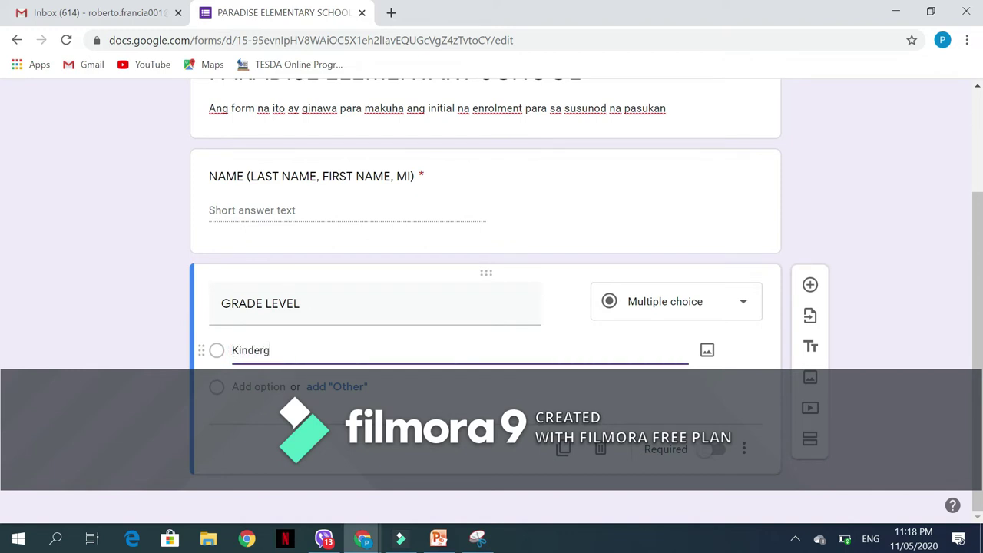
type("arten")
left_click(249, 390)
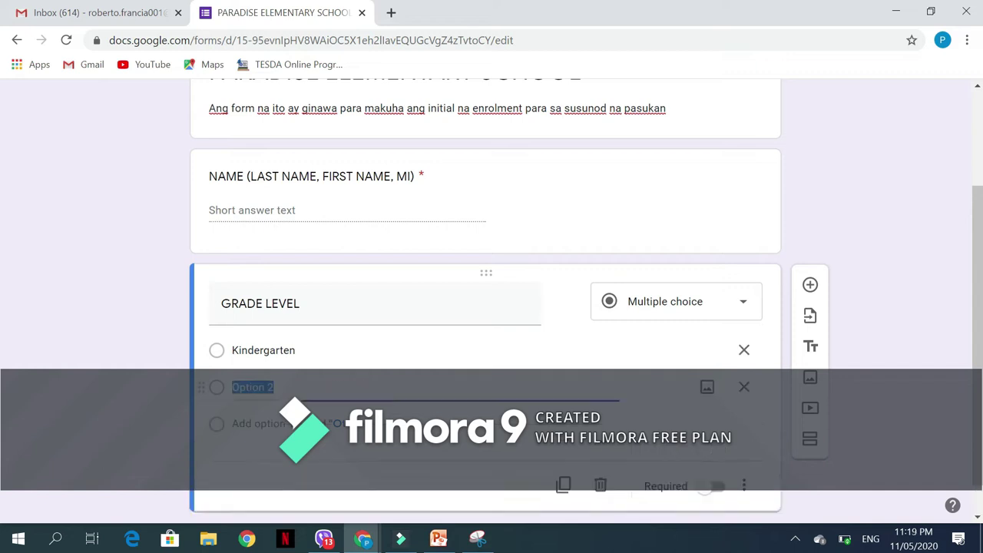
type("G")
type("1")
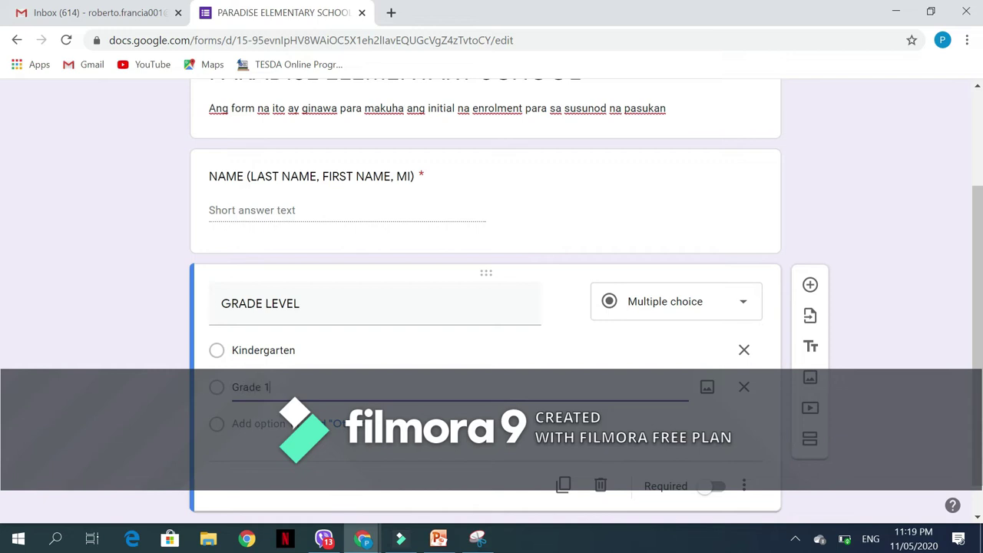
key("Return")
type("Grade 2")
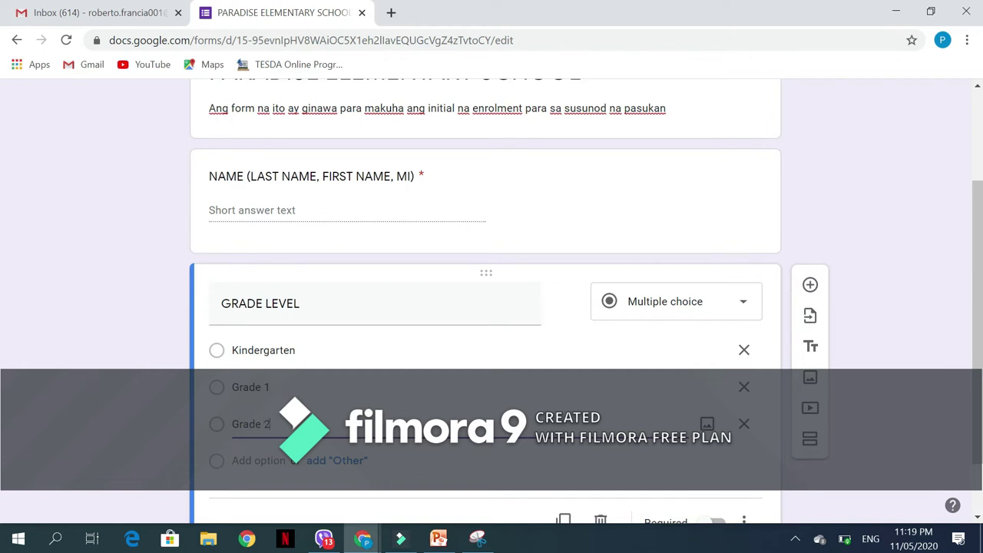
Add the options Grade 3, Grade 4, Grade 5 and Grade 6 to the GRADE LEVEL question.
key("Return")
type("Grade")
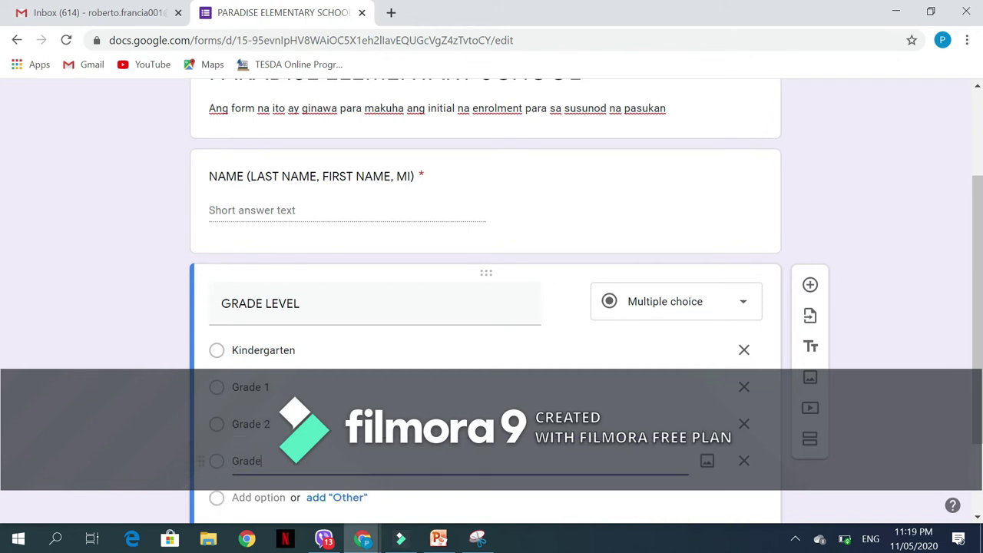
type(" 3")
key("Return")
type("Grade 4")
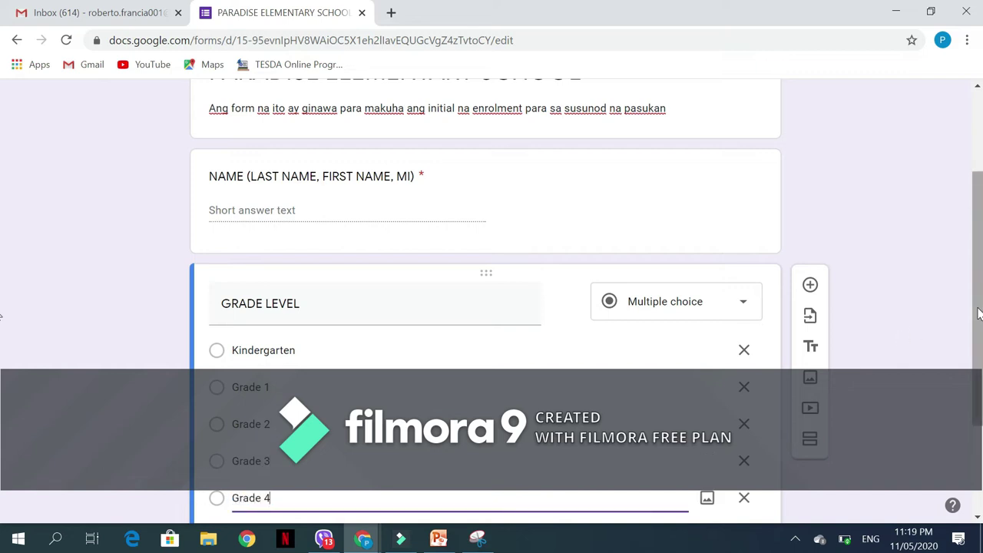
scroll(909, 396, "down", 2)
left_click(253, 386)
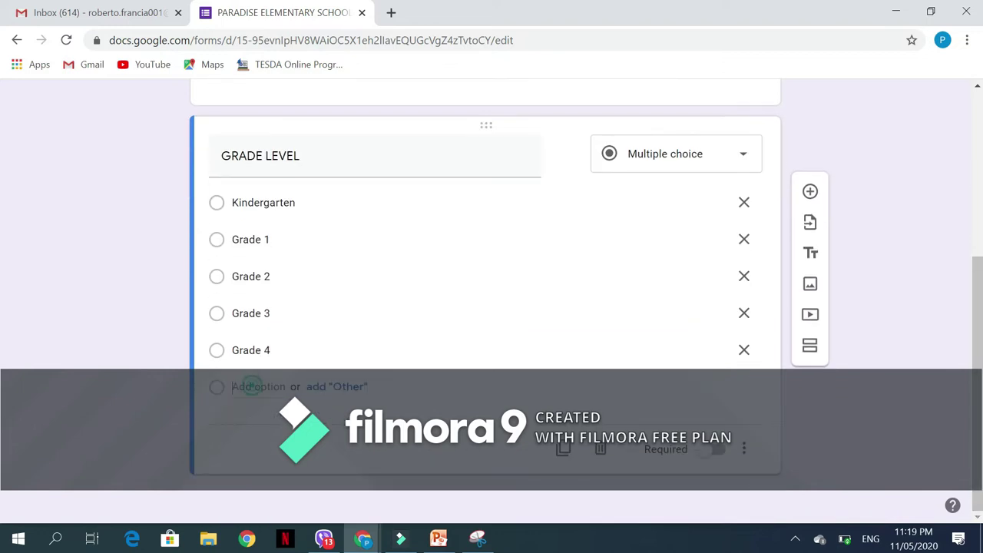
type("Grade 5")
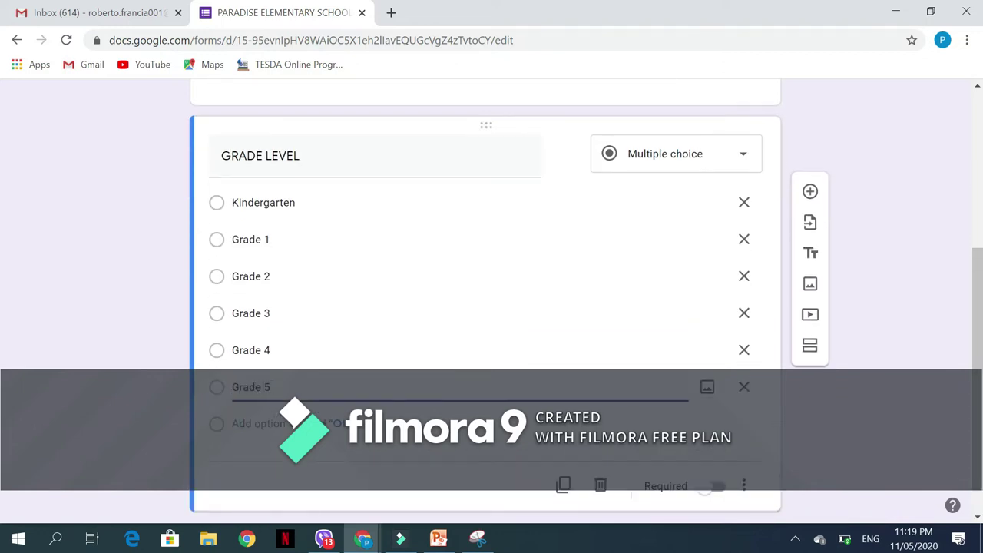
key("Return")
type("Grade 6")
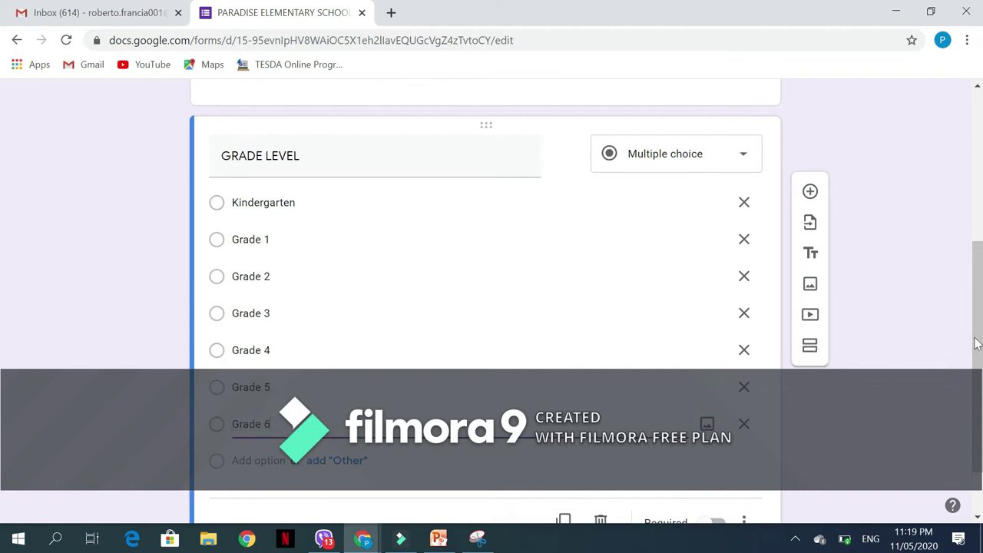
Make the GRADE LEVEL question required.
left_click_drag(977, 343, 979, 362)
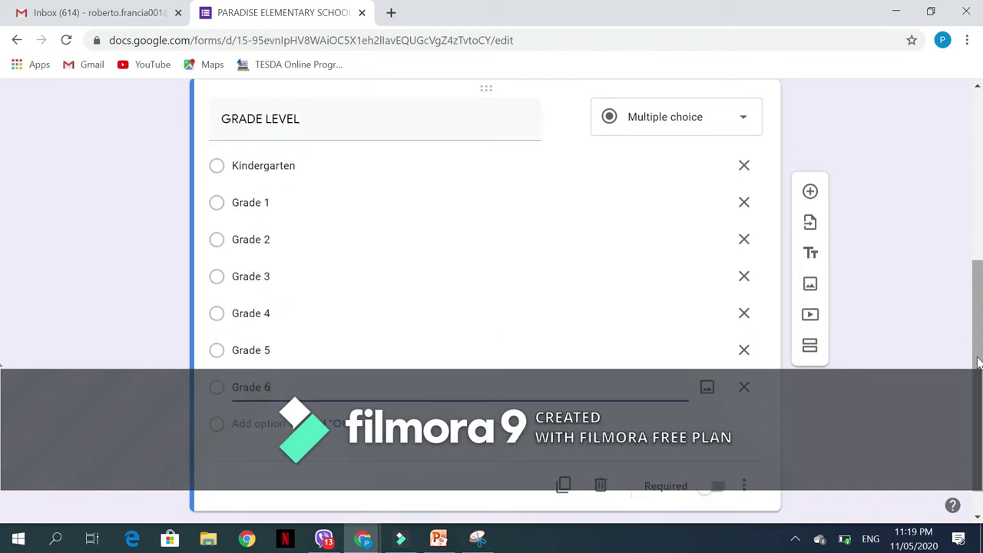
left_click_drag(978, 363, 979, 378)
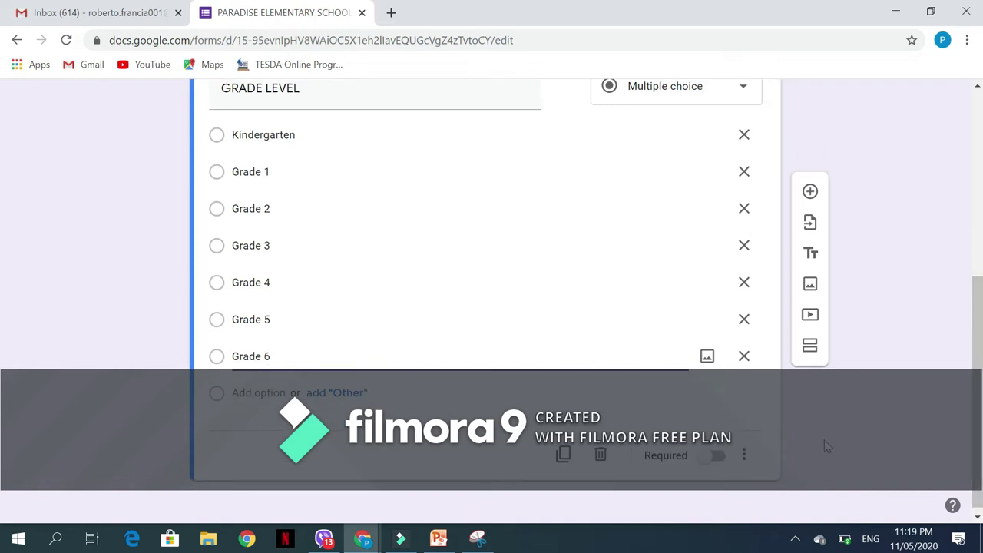
left_click(719, 459)
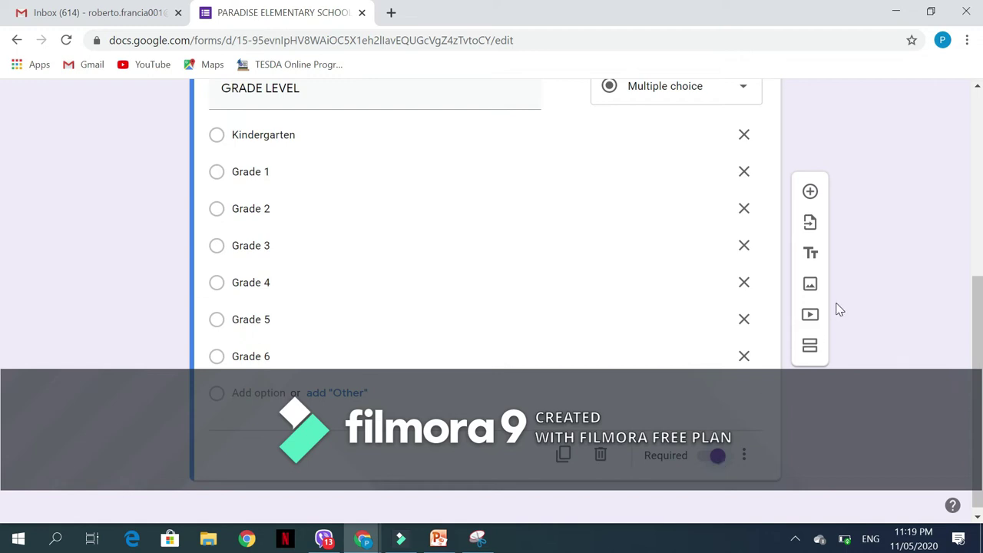
Add a short answer question titled "LRN" below the GRADE LEVEL question.
left_click(811, 193)
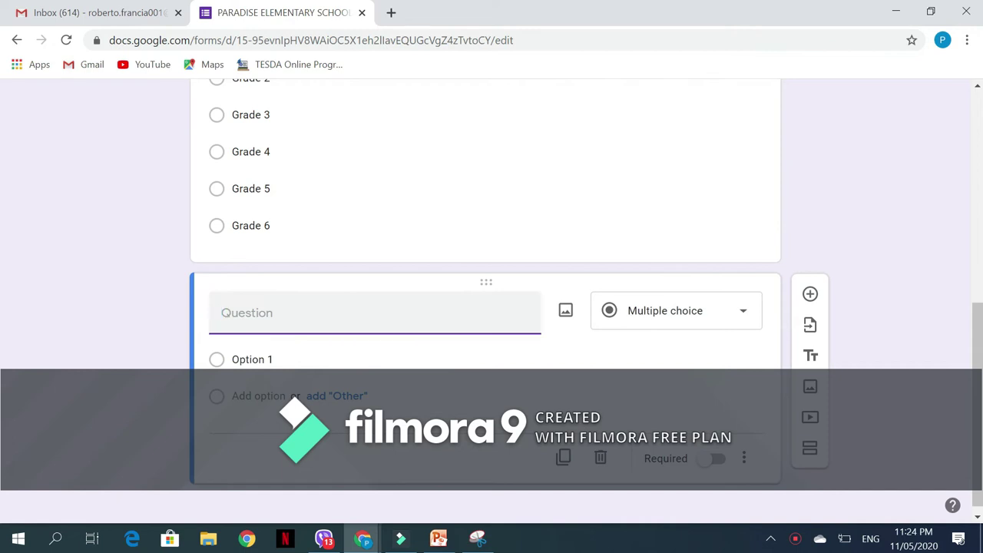
type("LRN")
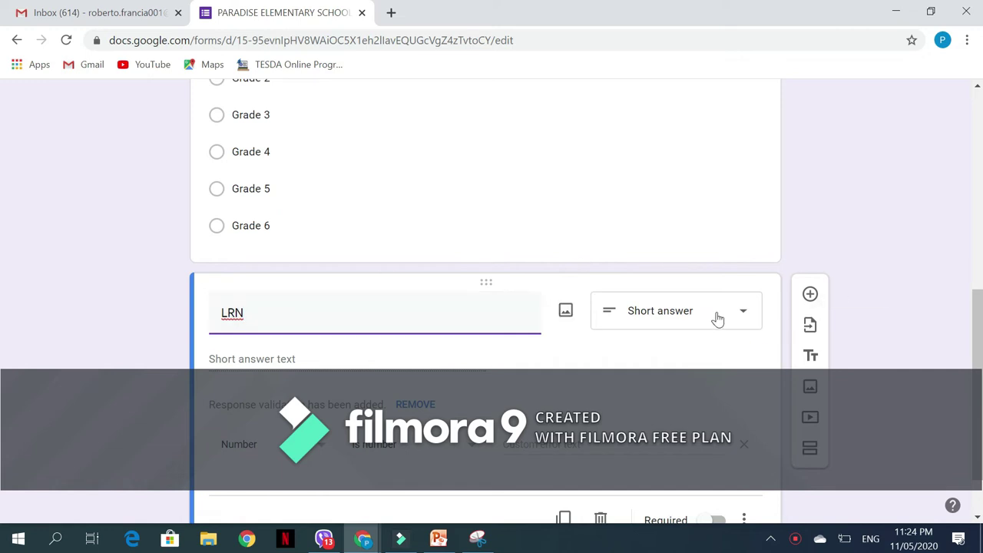
left_click_drag(977, 307, 979, 359)
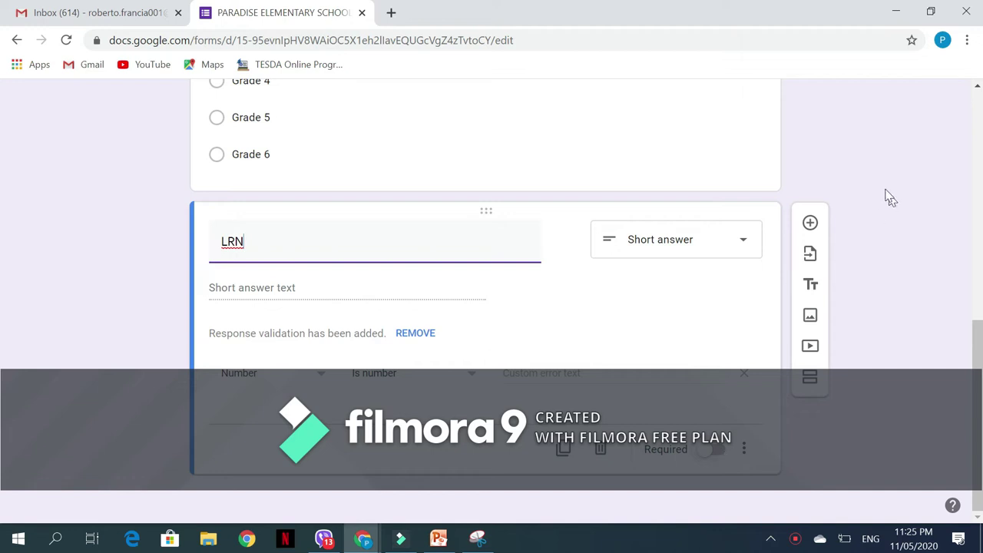
Add a short answer question titled "AGE" below the LRN question and make it required.
left_click(811, 226)
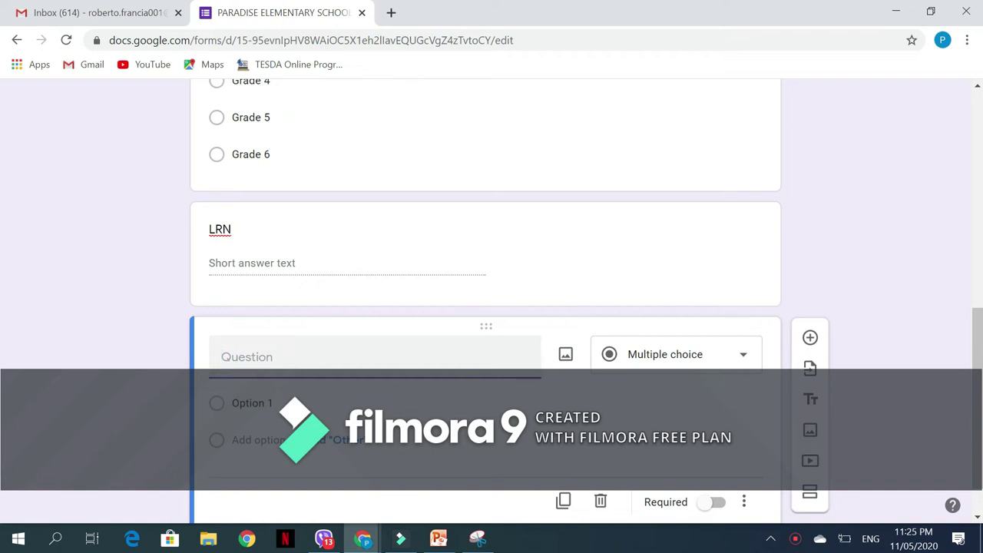
type("AGE")
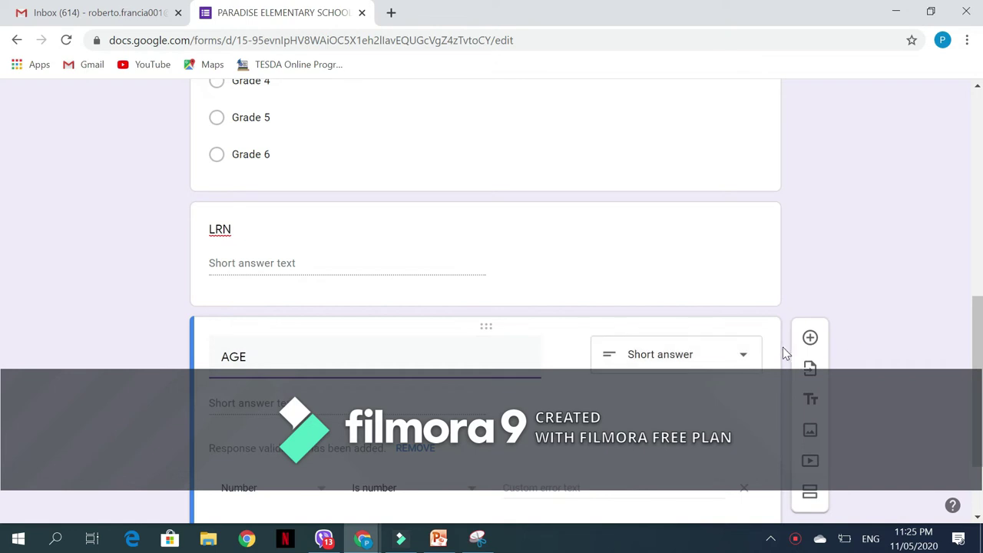
left_click_drag(976, 330, 976, 368)
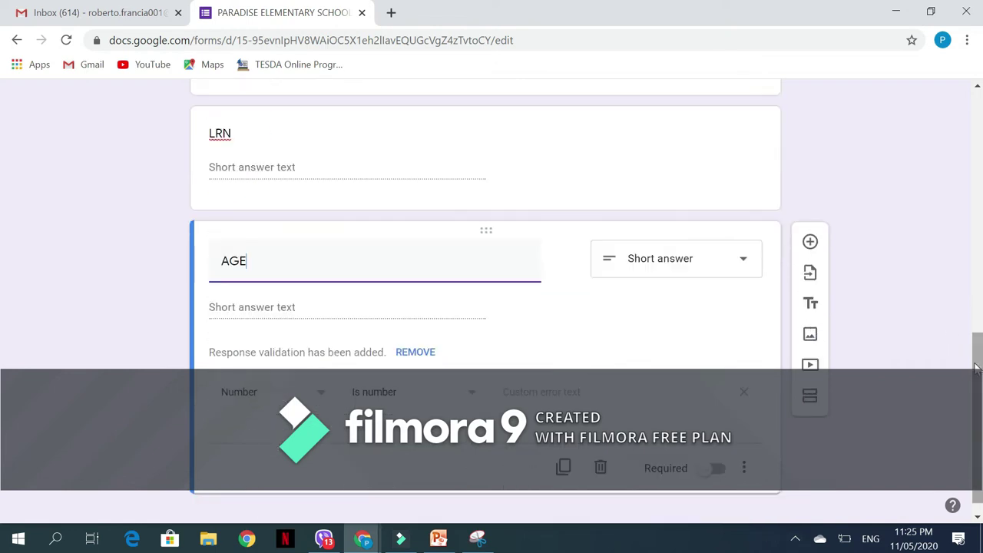
left_click(722, 472)
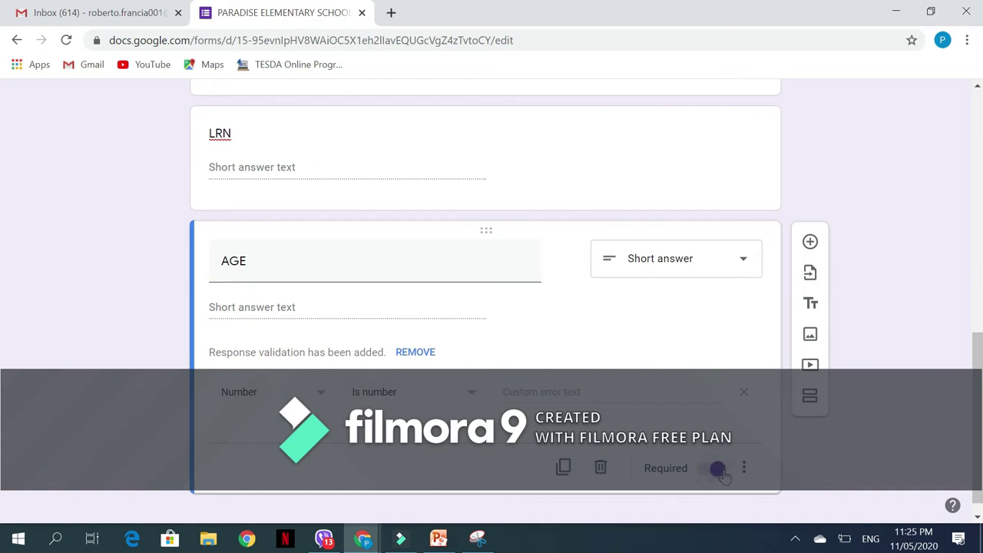
Add a multiple choice question titled "GENDER" below the AGE question.
left_click(811, 244)
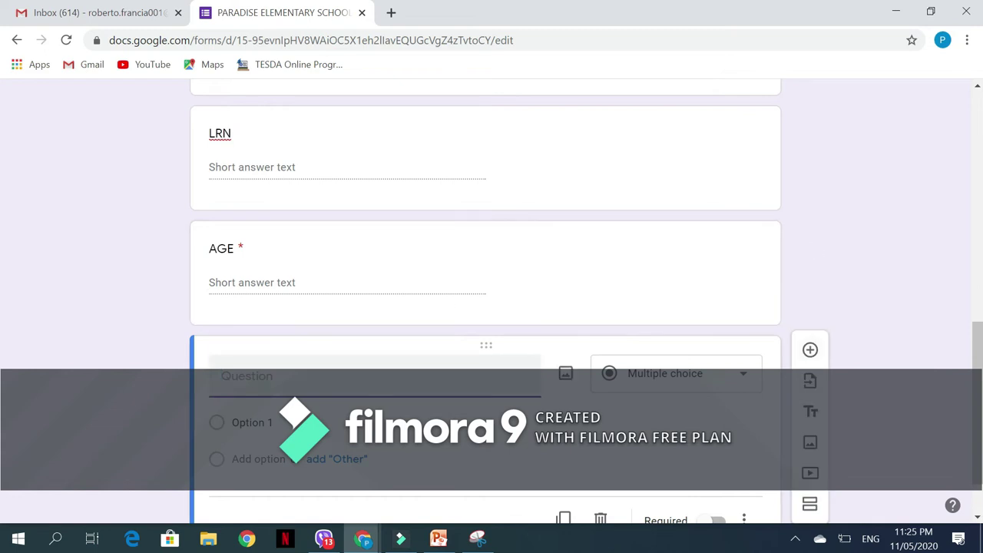
type("GENDER")
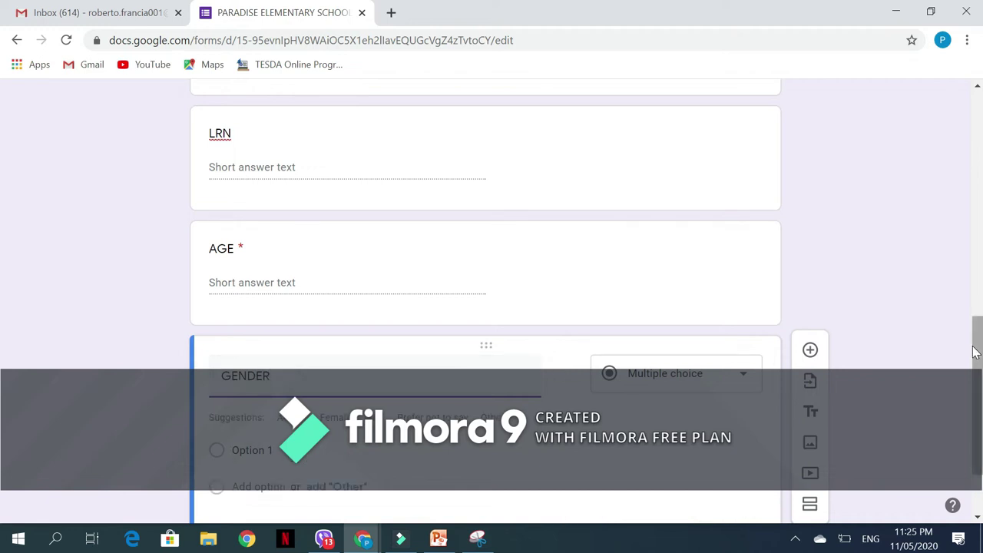
scroll(978, 415, "down", 1)
scroll(979, 415, "down", 1)
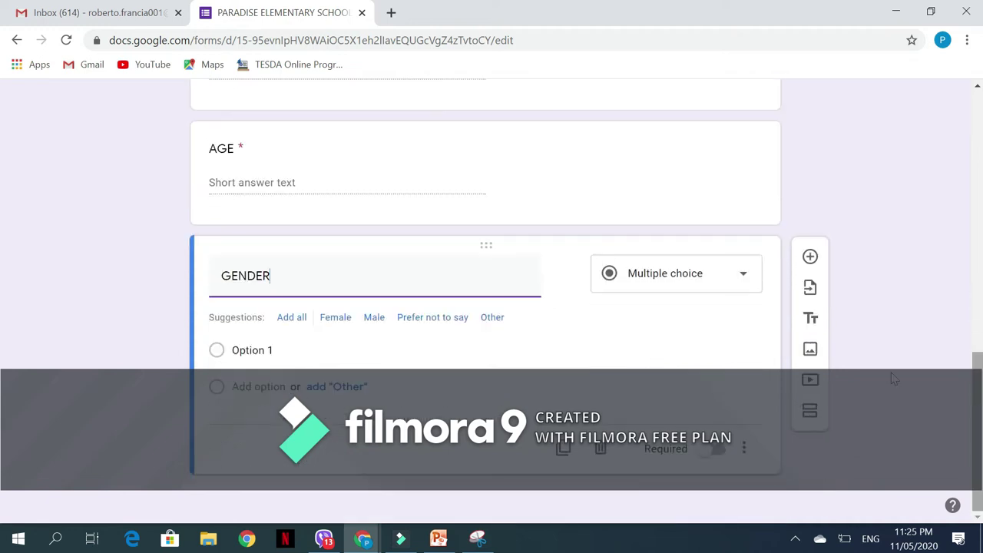
Enter Male and Female as the options of the GENDER question and make the question required.
left_click(258, 353)
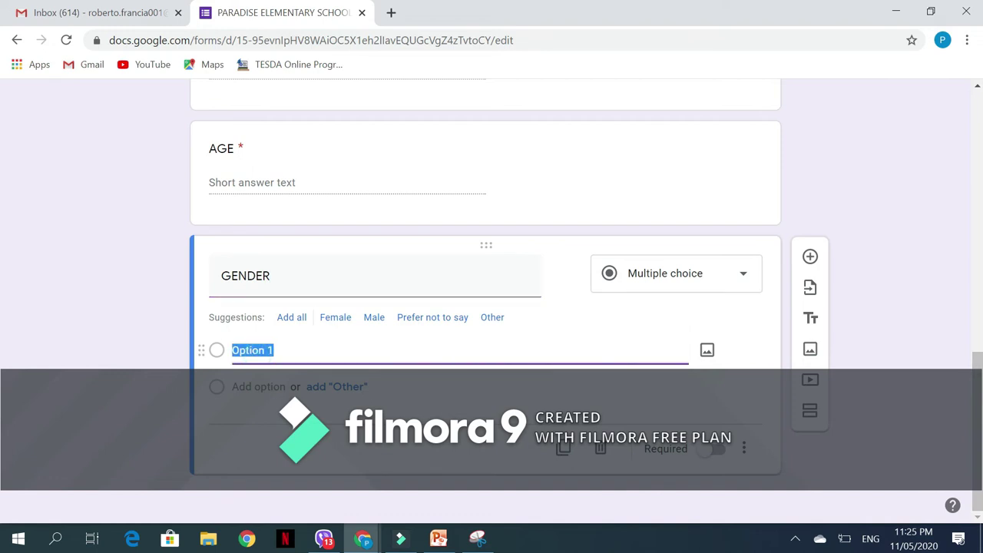
type("male")
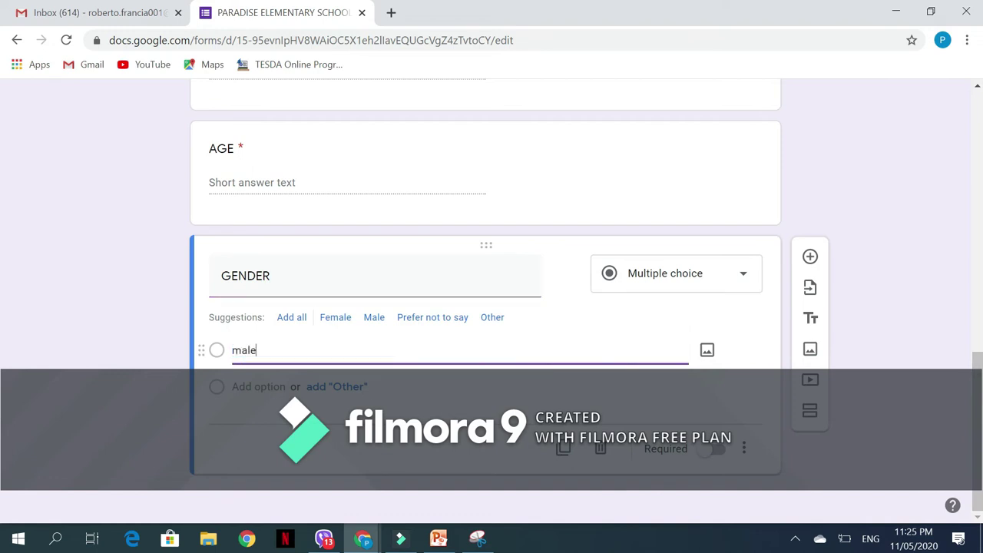
key("ctrl+a")
key("Home")
key("Delete")
key("Delete")
type("Ma")
key("Return")
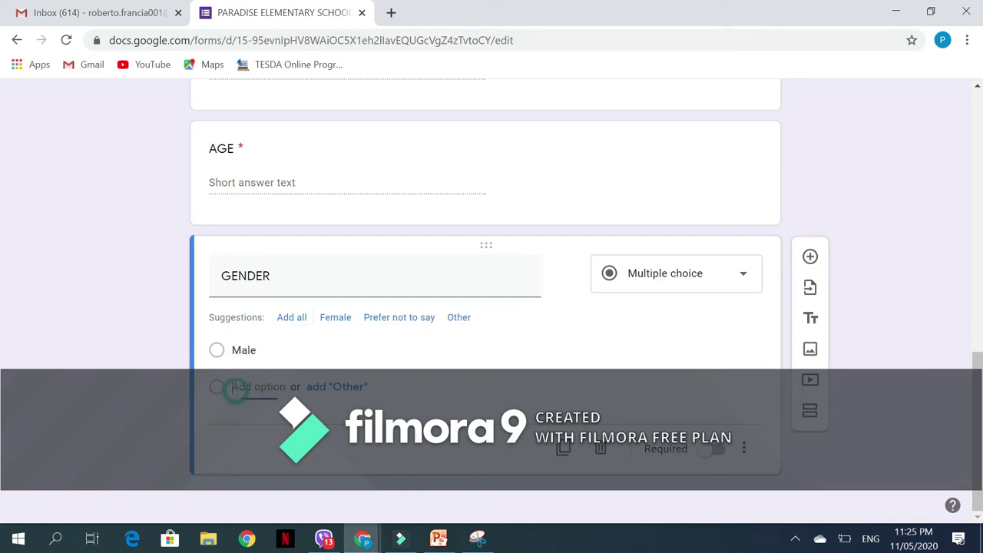
type("Femal")
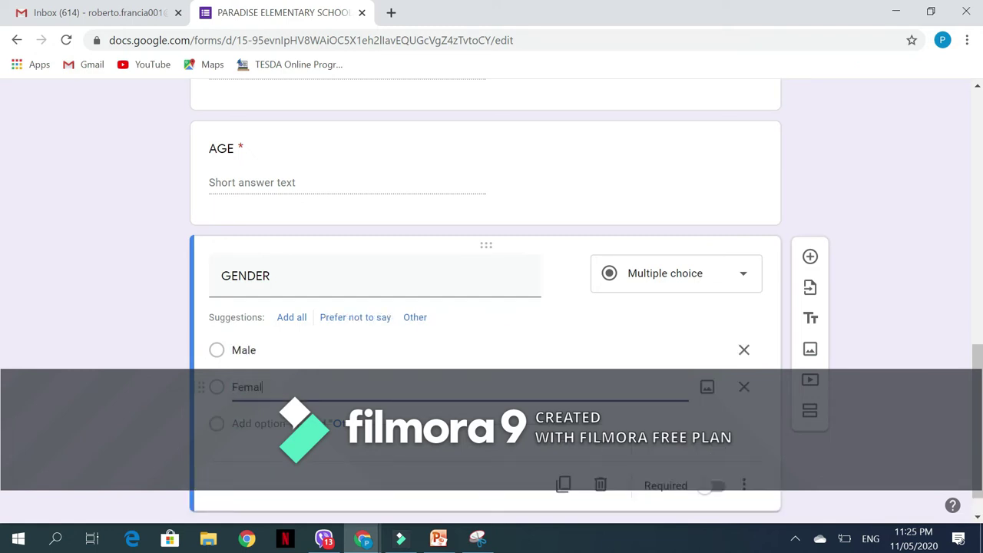
type("e")
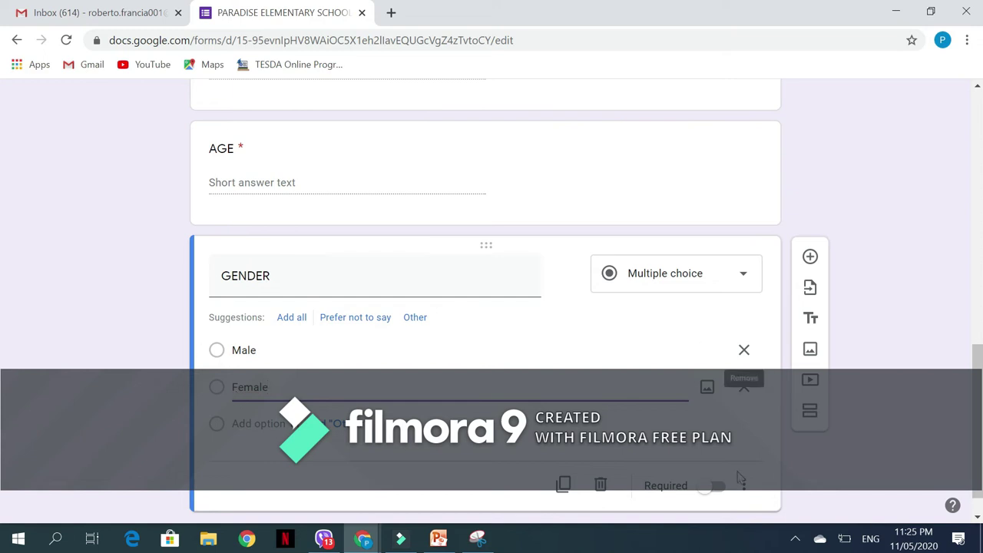
left_click(719, 493)
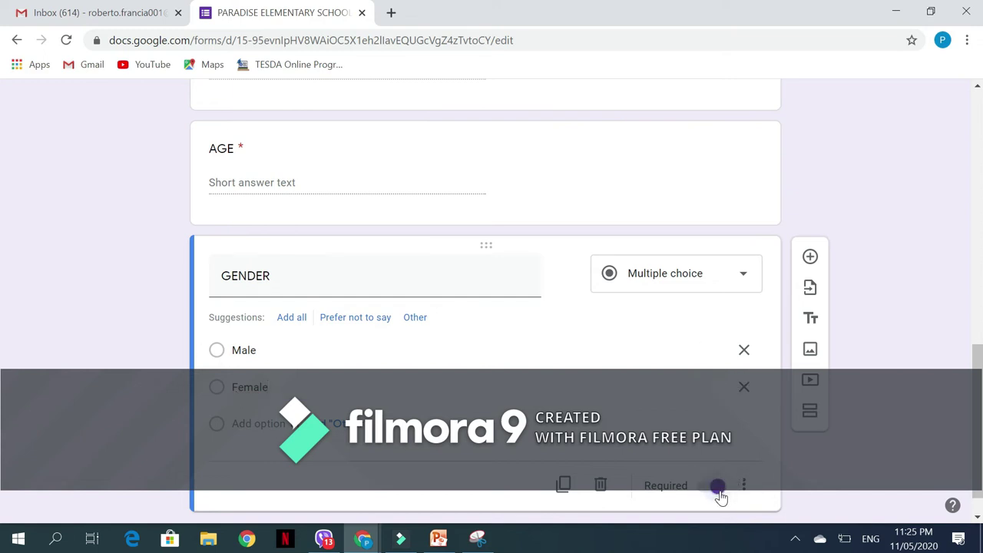
Add a date question titled "BIRTHDAY" below the GENDER question and make it required.
left_click(811, 258)
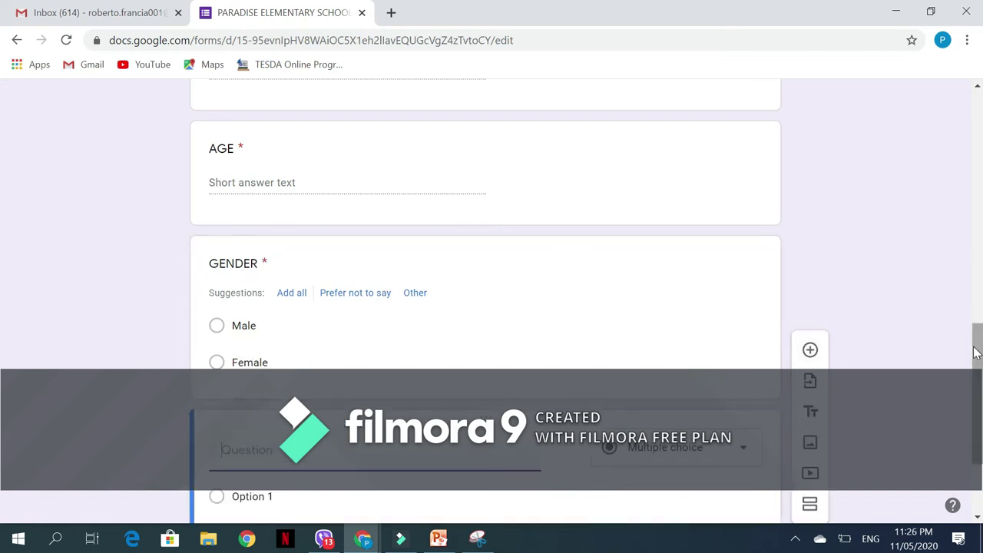
left_click_drag(975, 352, 975, 394)
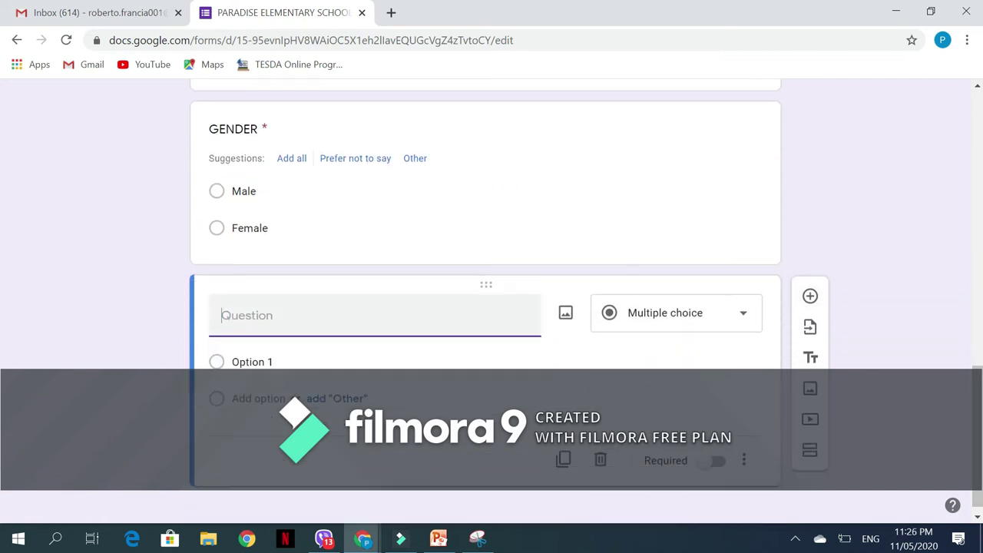
type("Bl")
type("RTHDAY")
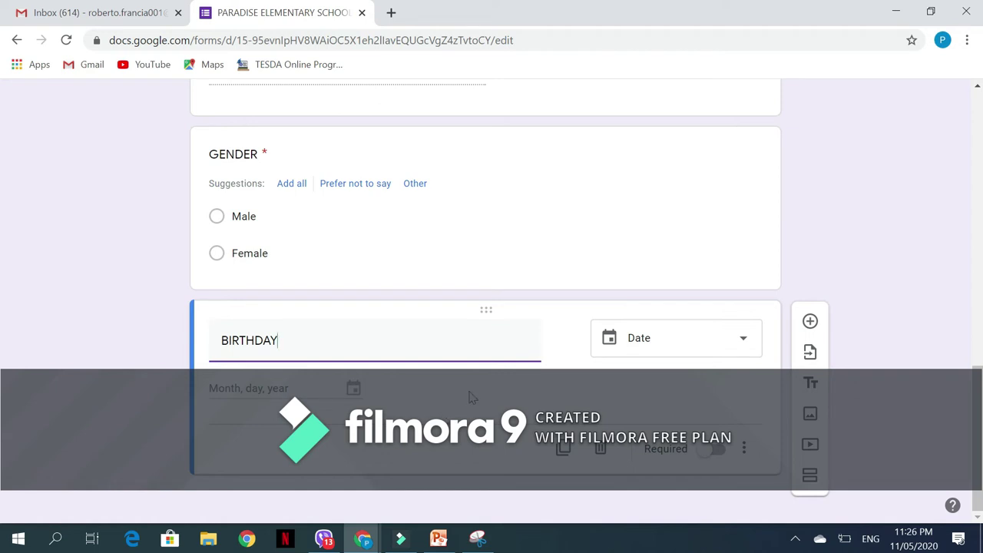
left_click(716, 453)
Add a short answer question titled "BIRTH PLACE" below the BIRTHDAY question and make it required.
left_click(810, 321)
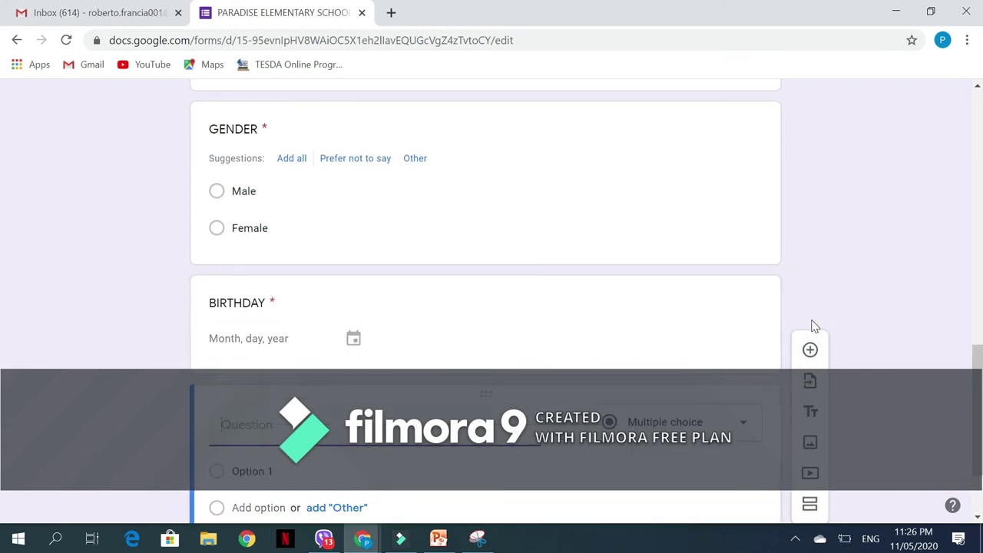
type("BIRTH PLACE")
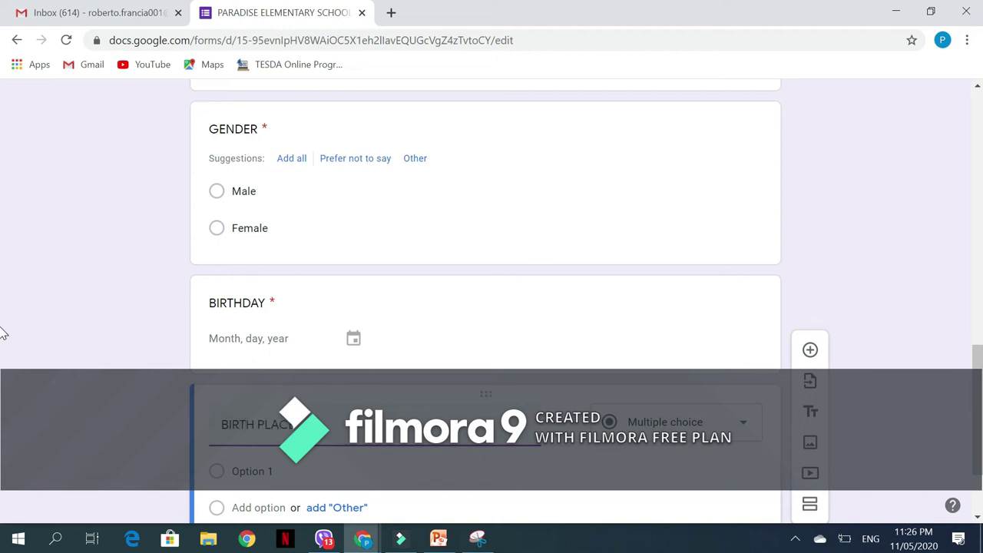
left_click_drag(976, 436, 975, 464)
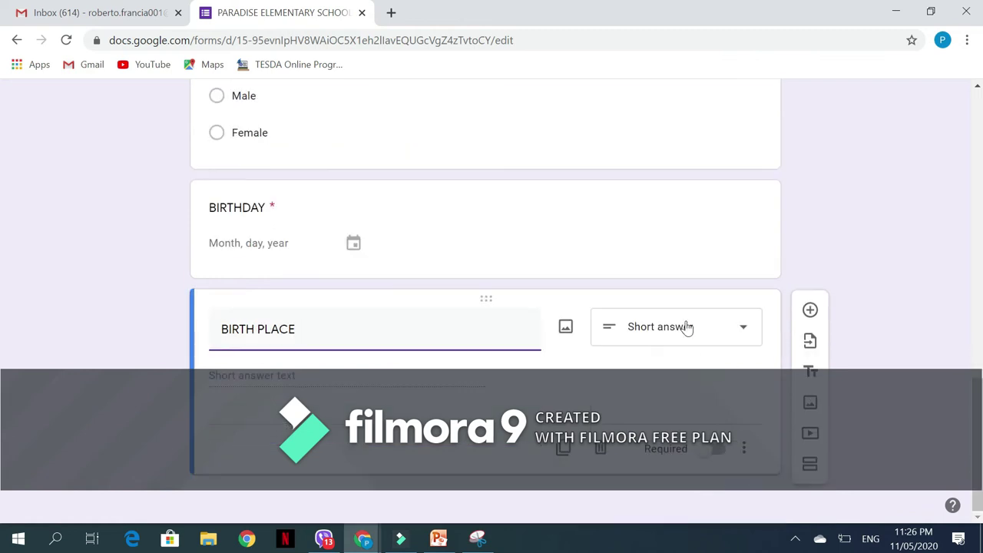
left_click(720, 450)
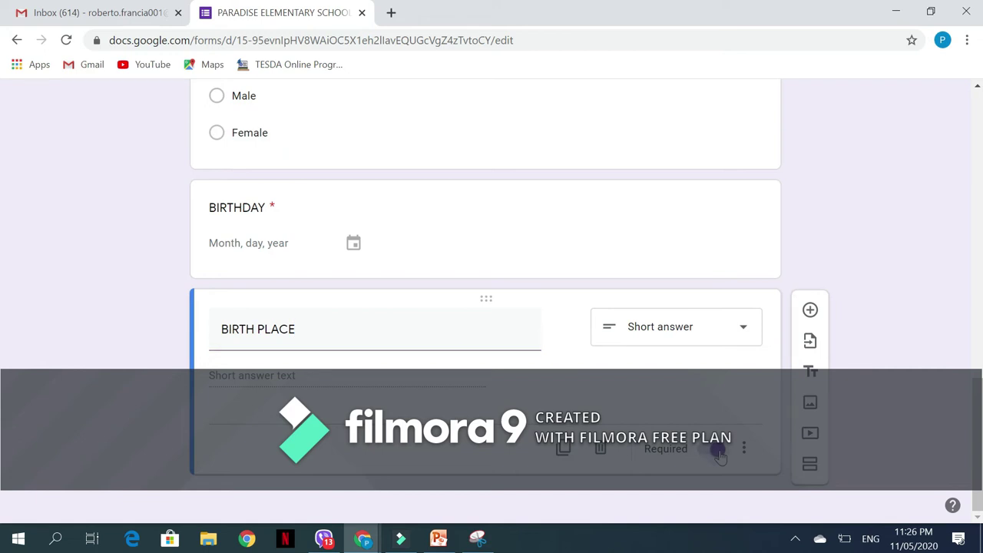
left_click(742, 329)
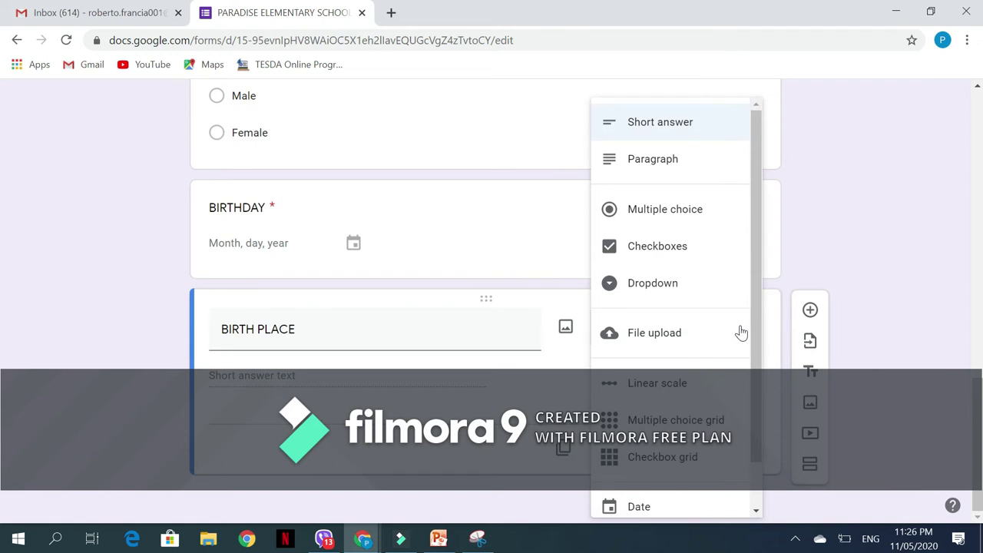
left_click(884, 308)
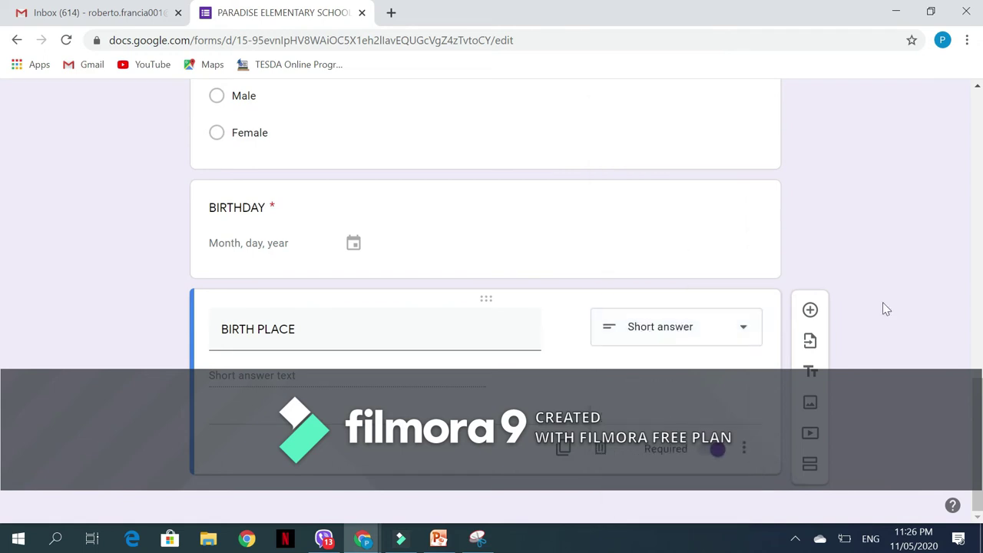
Add a multiple choice question titled "May internet ka ba sa bahay?" at the end of the form.
left_click(810, 312)
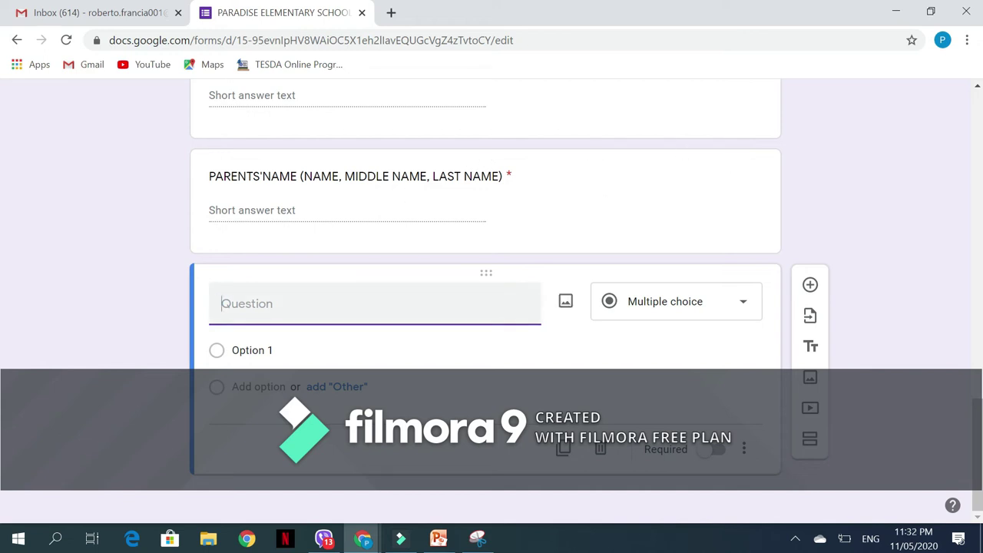
left_click(274, 308)
type("May inte")
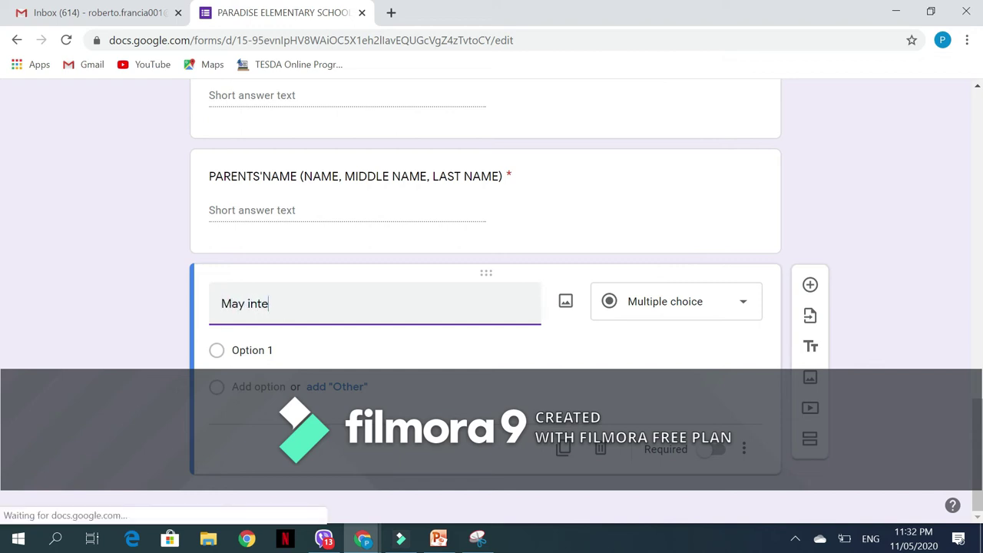
type("rnet k")
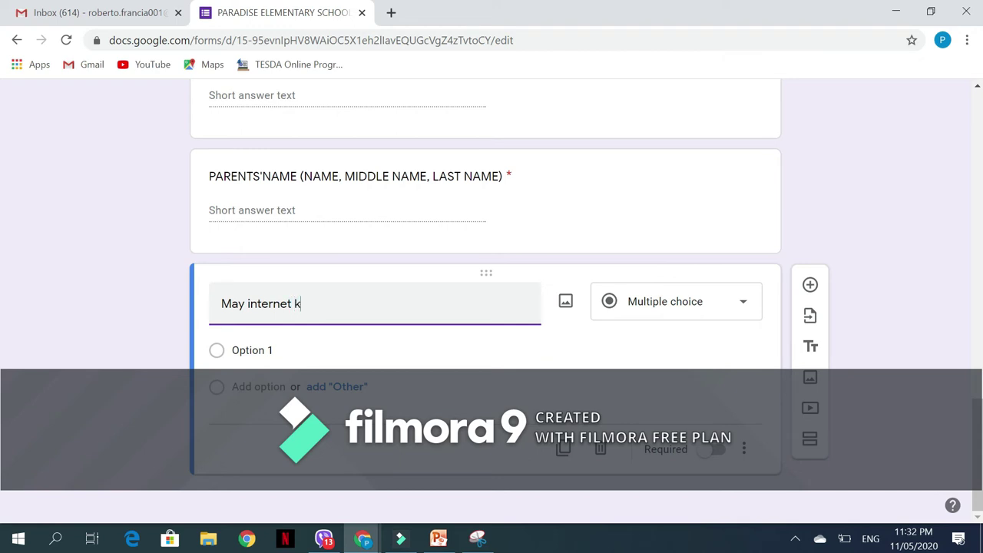
type("a ba sa bahay?")
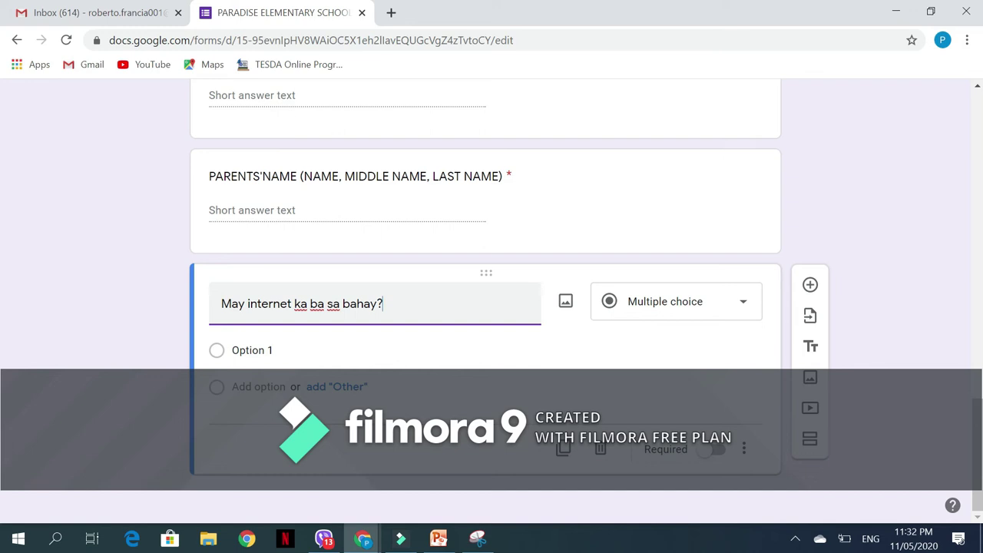
Enter YES and NO as the options of the home internet question and make the question required.
left_click(252, 350)
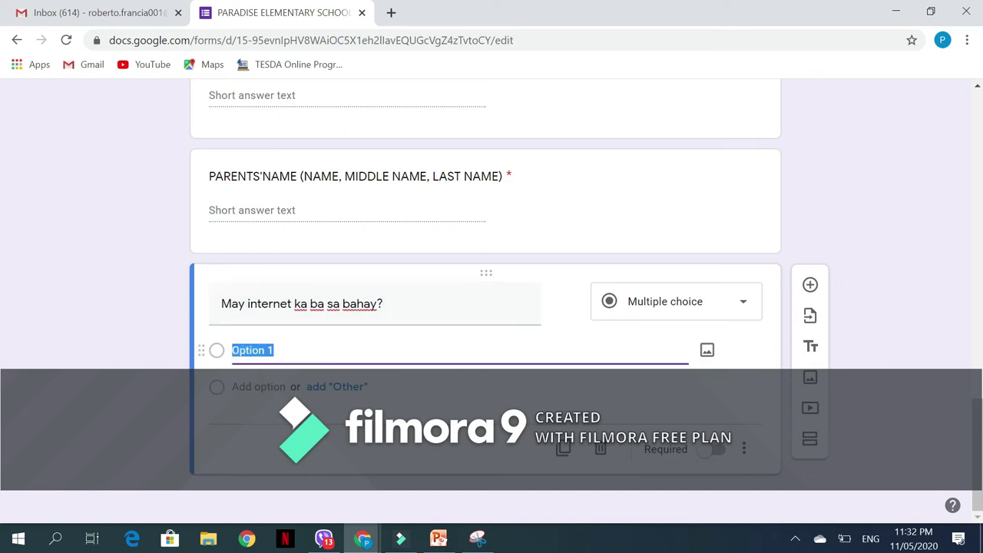
type("YES")
key("Return")
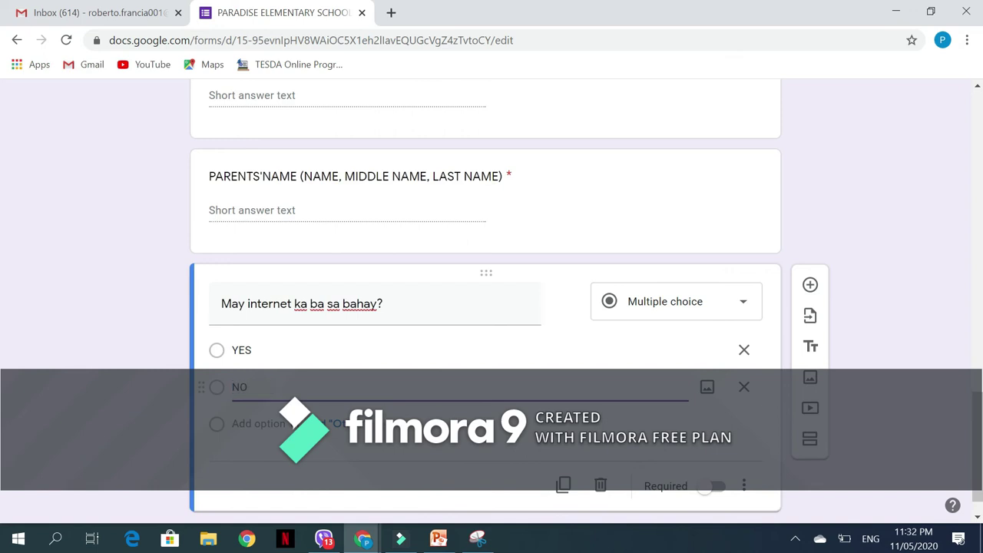
left_click(716, 487)
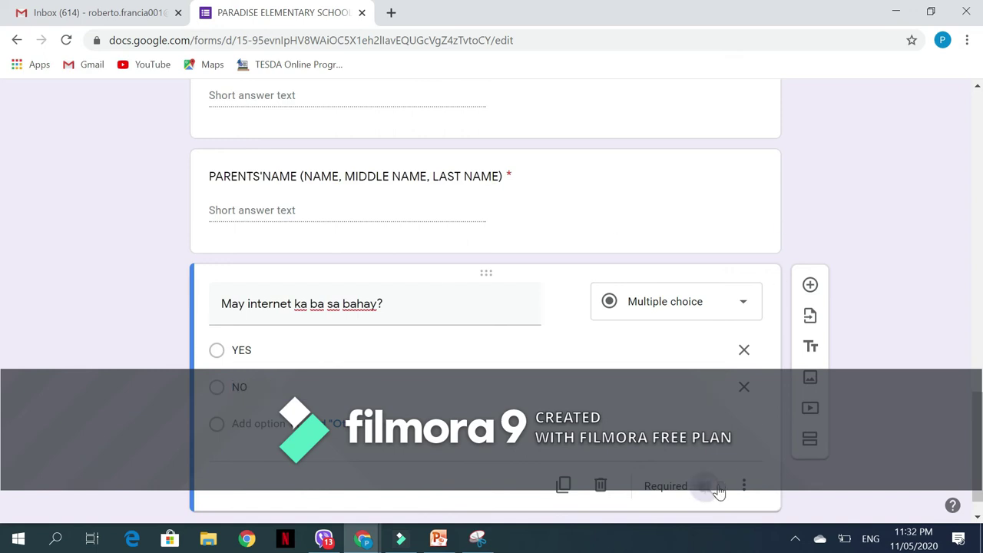
Add another question at the end of the form with the title "Alin sa mga ito ang meron ka sa iyong bahay/".
left_click(810, 284)
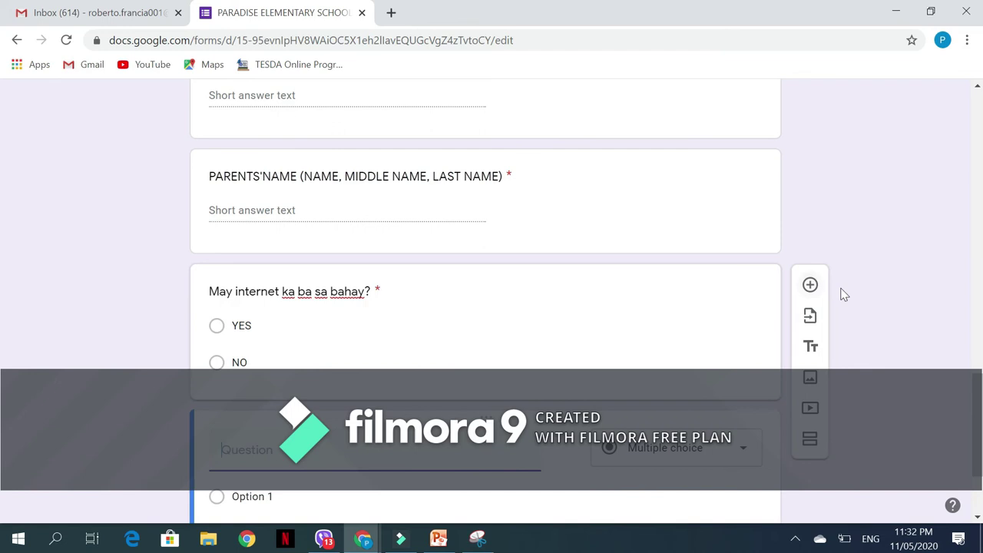
scroll(975, 407, "down", 2)
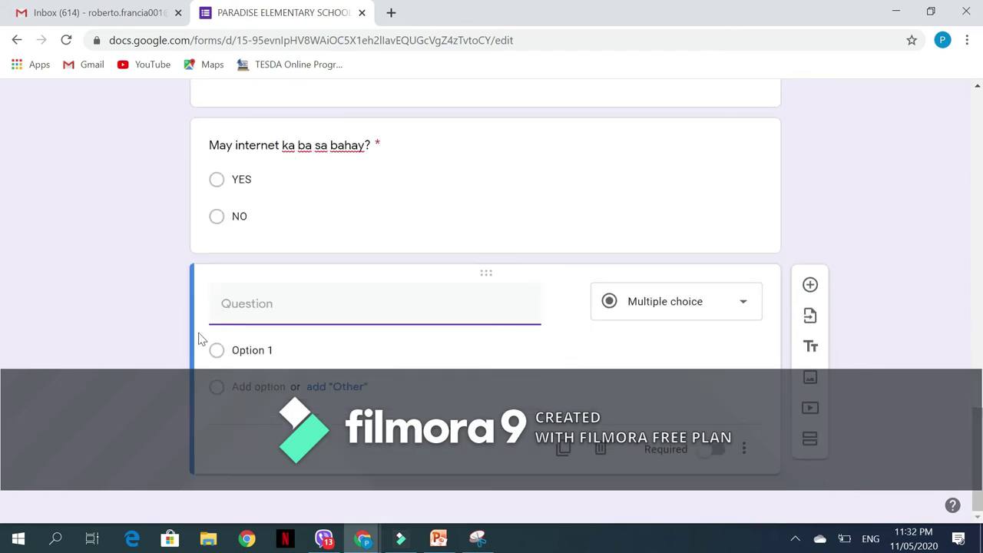
left_click(239, 306)
type("Alin sa mga ito ang meron ka sa iyong bahay/")
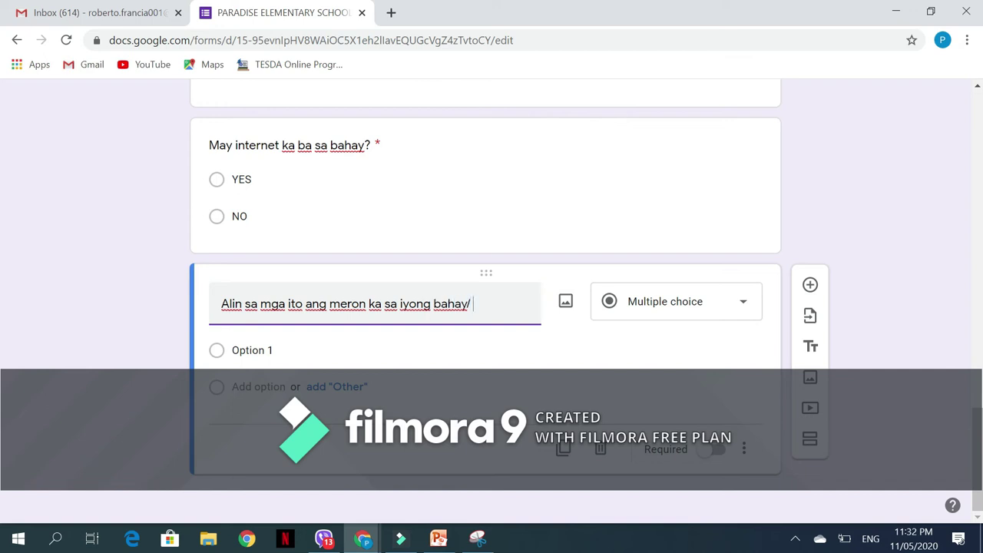
Finish the last question's title with "tahanan?" and enter Laptop, Smartphone and Wala as its options.
type(" tahanan?")
left_click(238, 350)
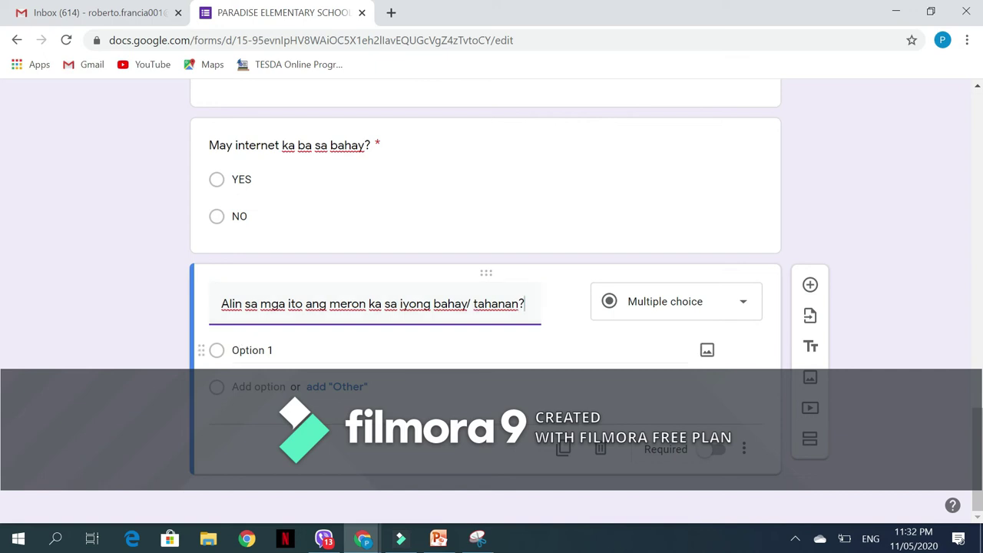
type("Laptop")
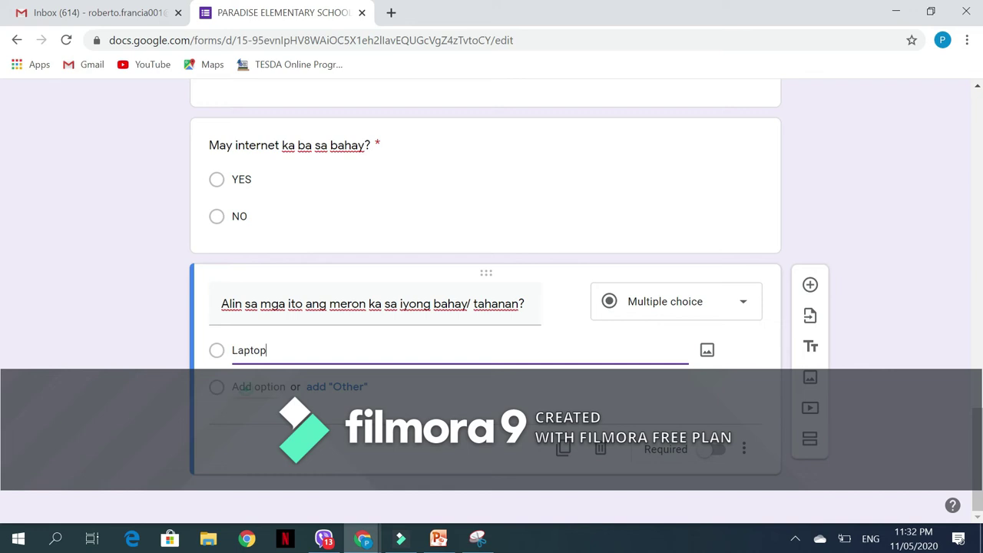
key("Return")
type("Smart")
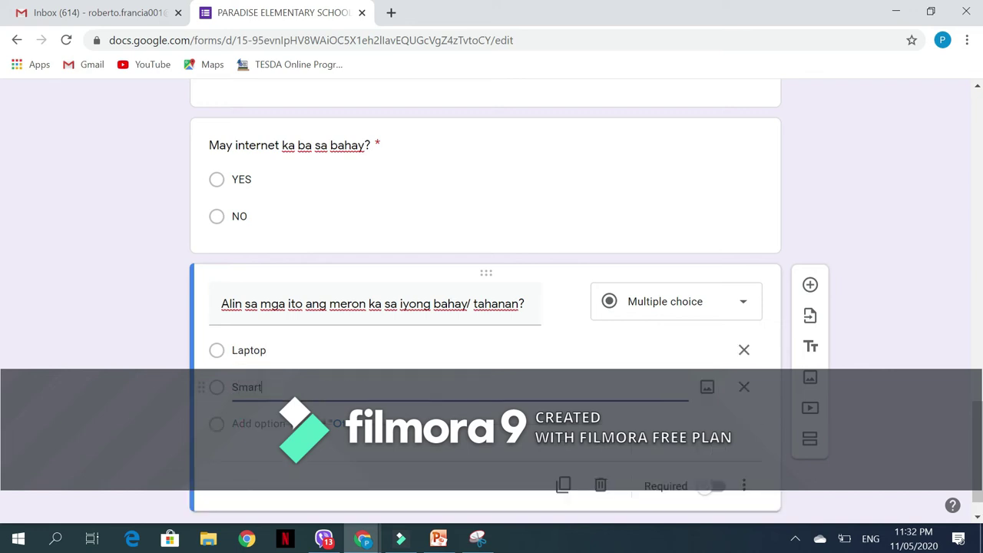
type("phone")
key("Return")
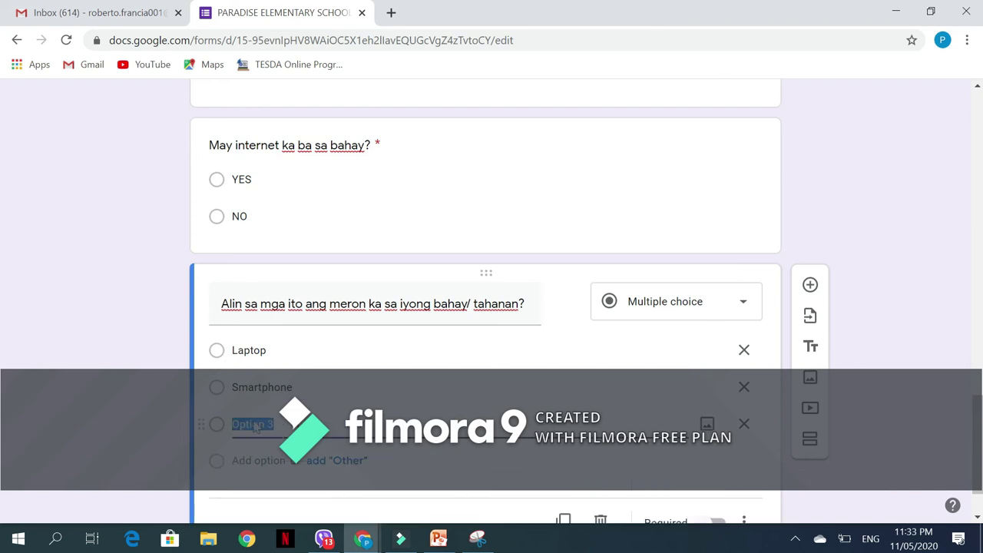
type("Wala")
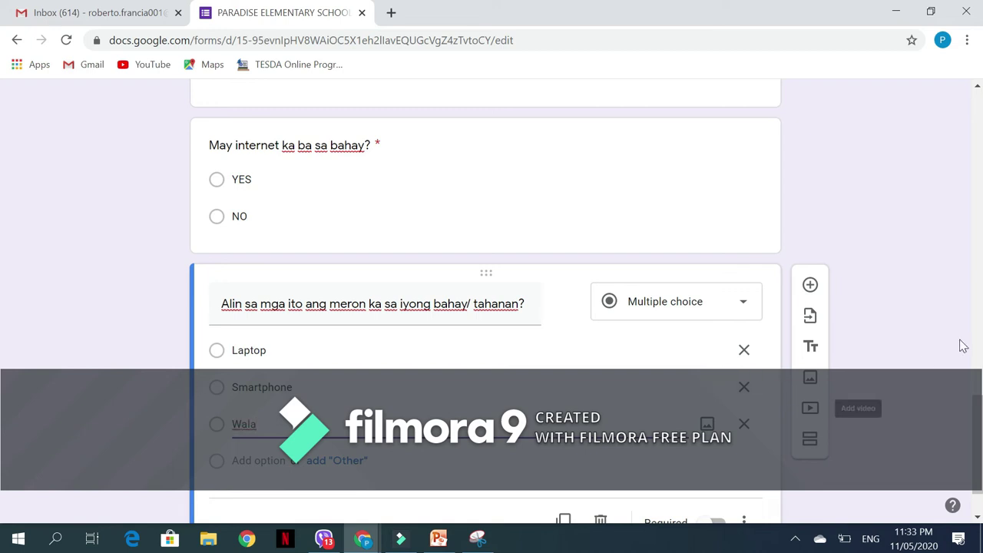
Make the question about devices at home required.
scroll(976, 419, "down", 1)
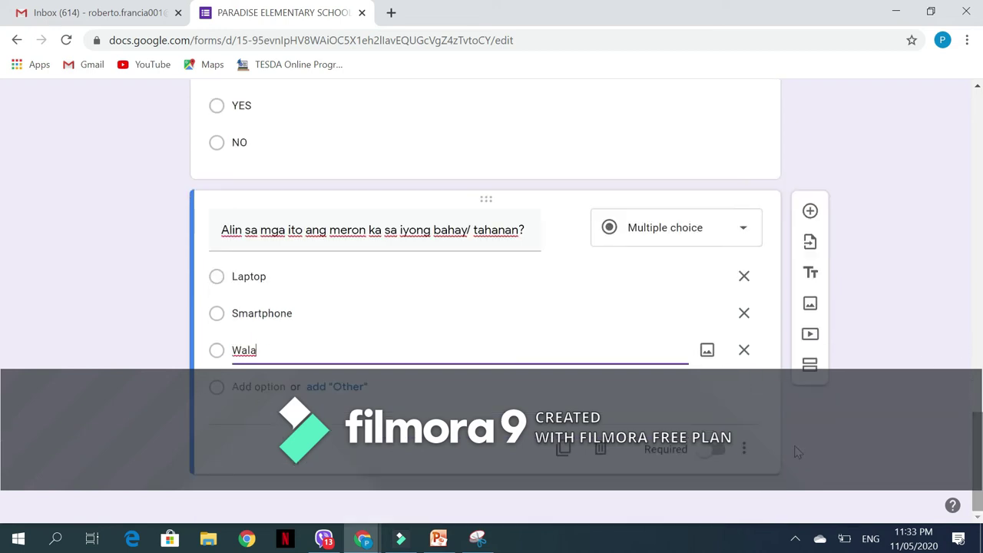
left_click(718, 453)
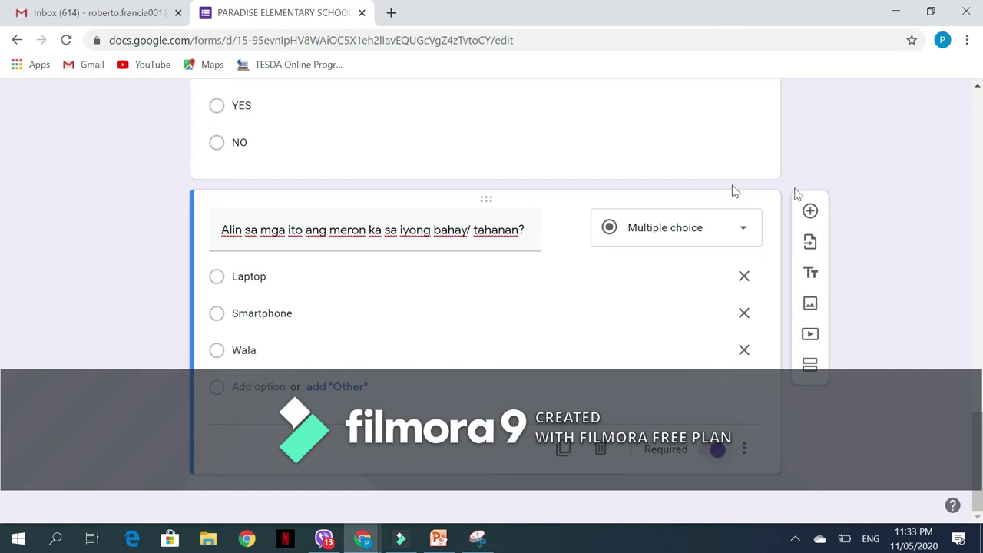
mouse_move(402, 541)
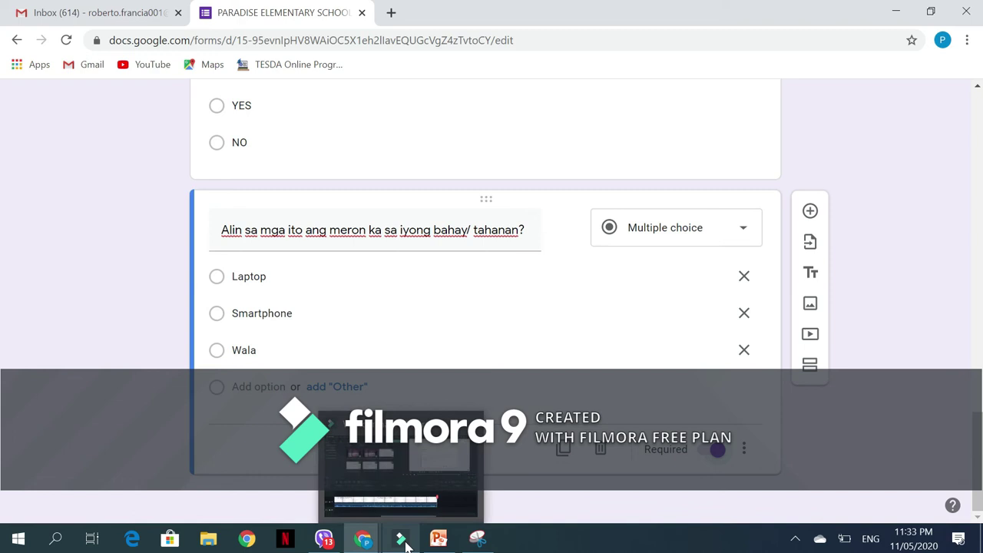
left_click(409, 498)
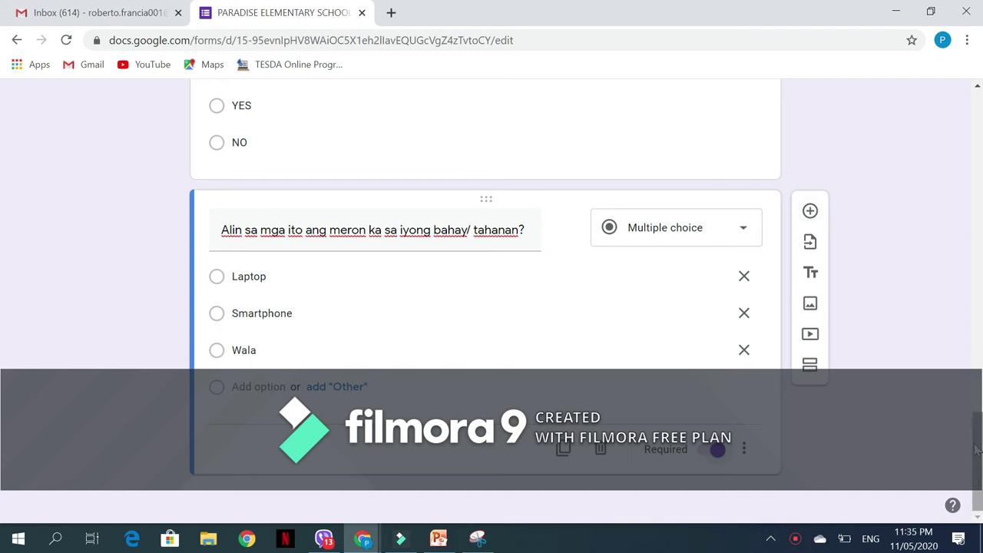
In the form's general settings, remove the restriction to Department of Education users and limit respondents to 1 response.
left_click_drag(977, 449, 980, 103)
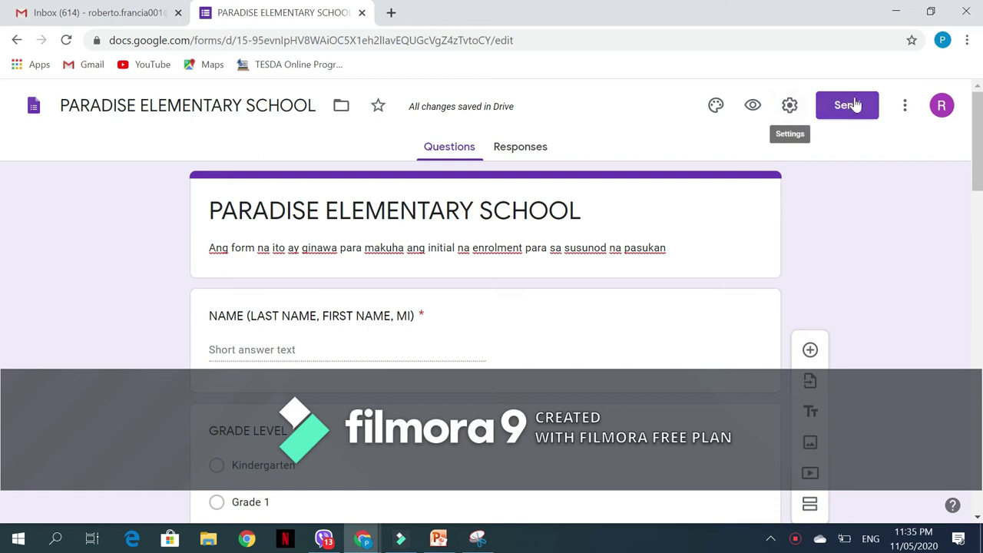
left_click(791, 107)
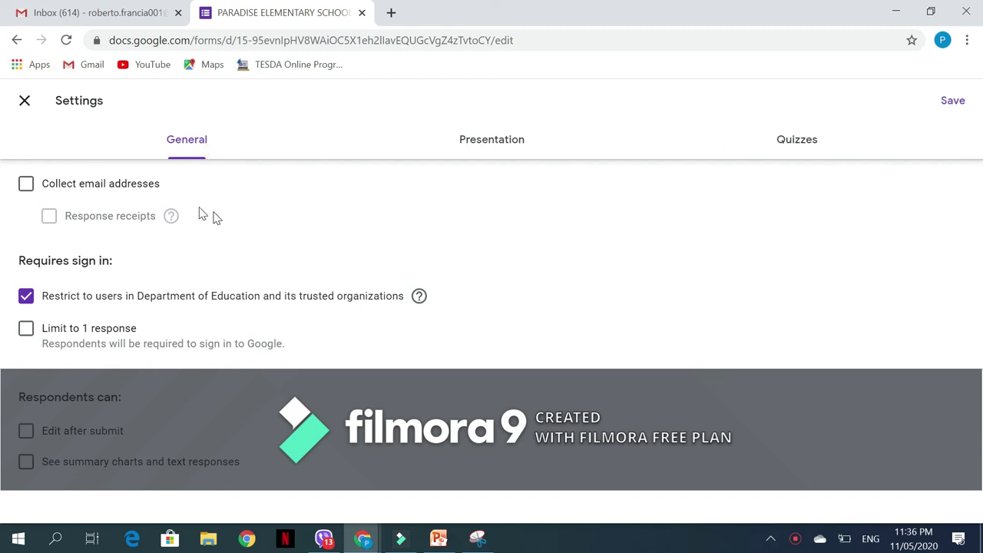
left_click(26, 184)
left_click(26, 185)
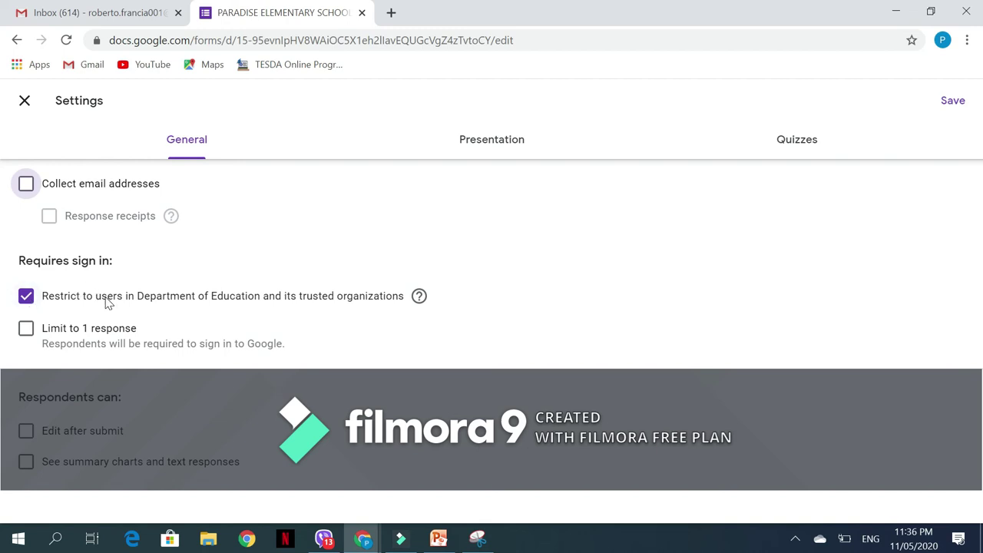
left_click(28, 301)
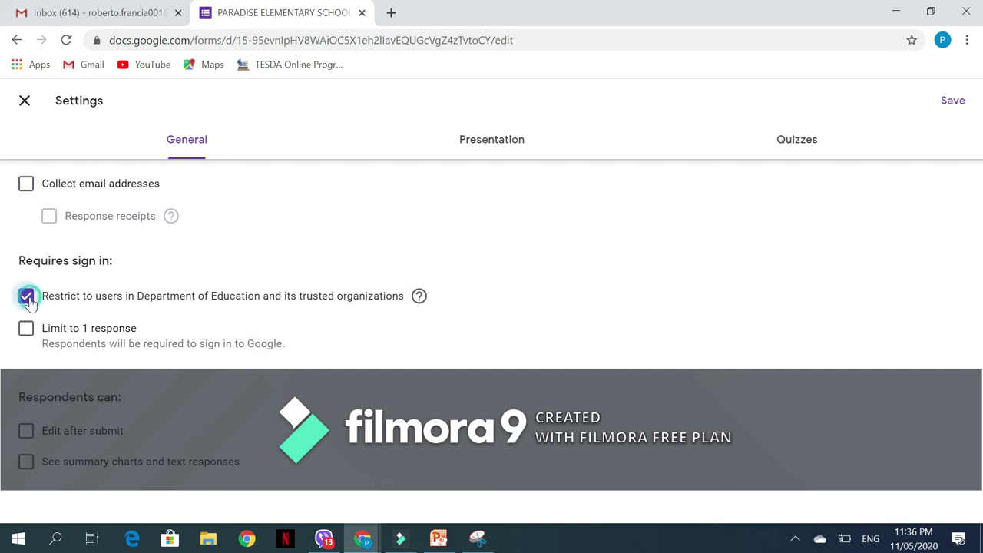
left_click(25, 335)
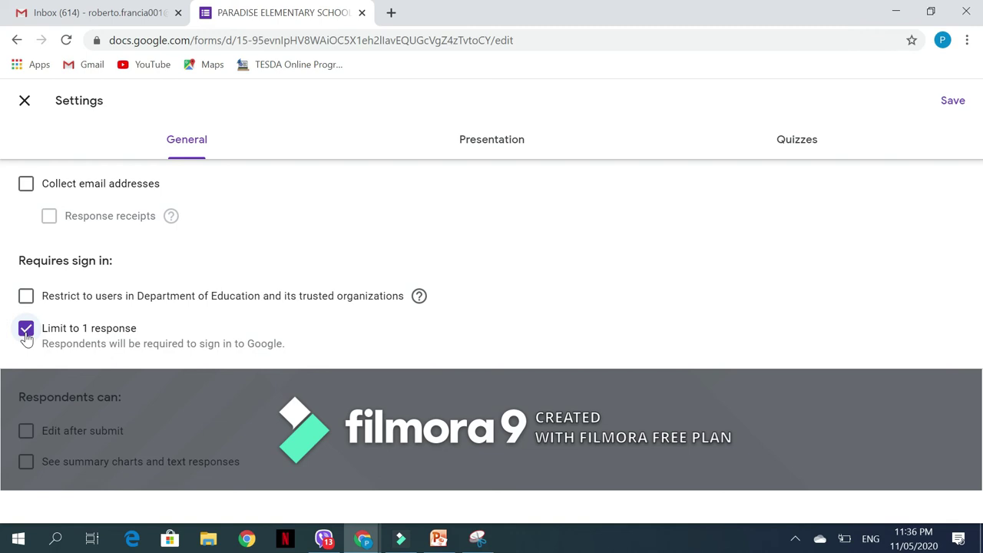
Look over the presentation settings, including the confirmation message, and save the form settings.
left_click(489, 149)
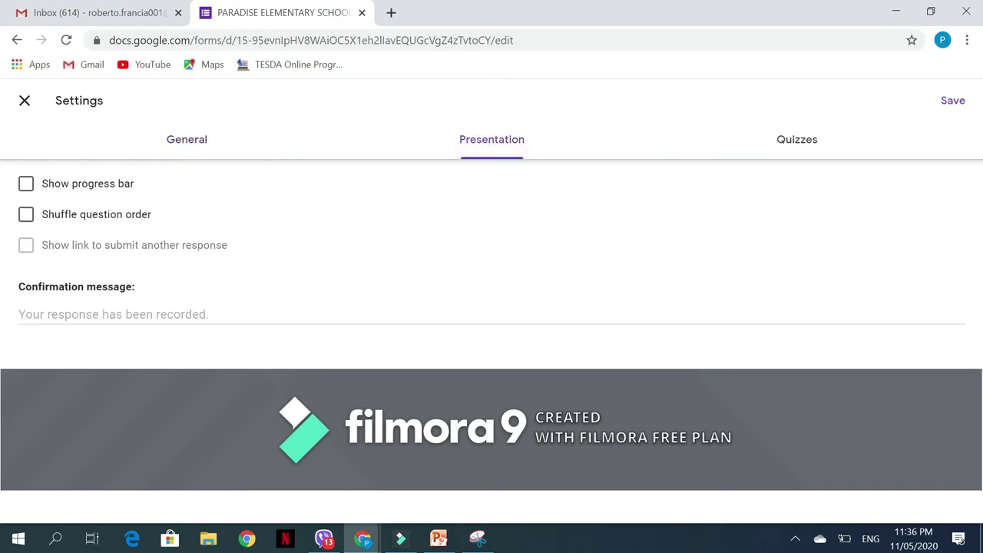
left_click(97, 312)
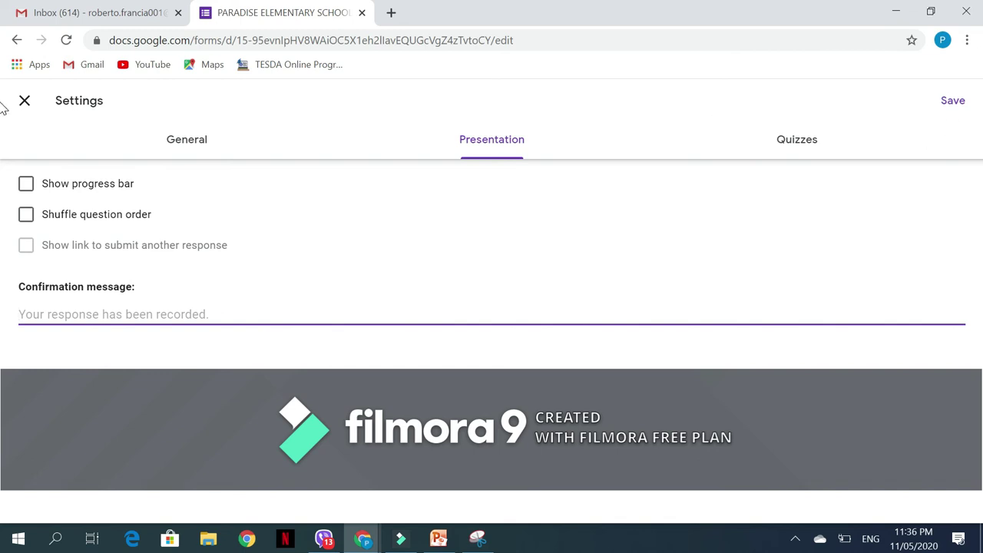
left_click(953, 101)
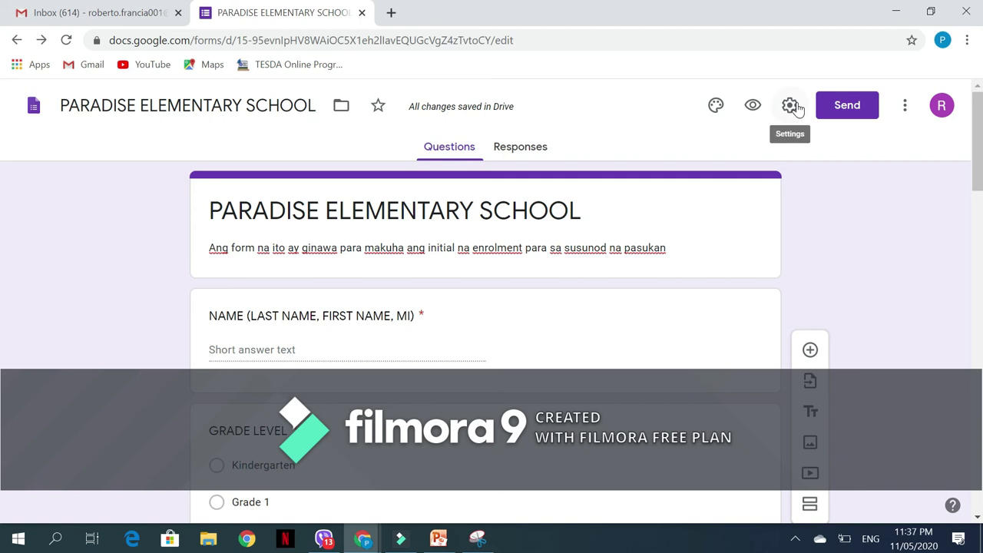
Preview the form as respondents see it and copy the full web address of the preview page.
left_click(753, 107)
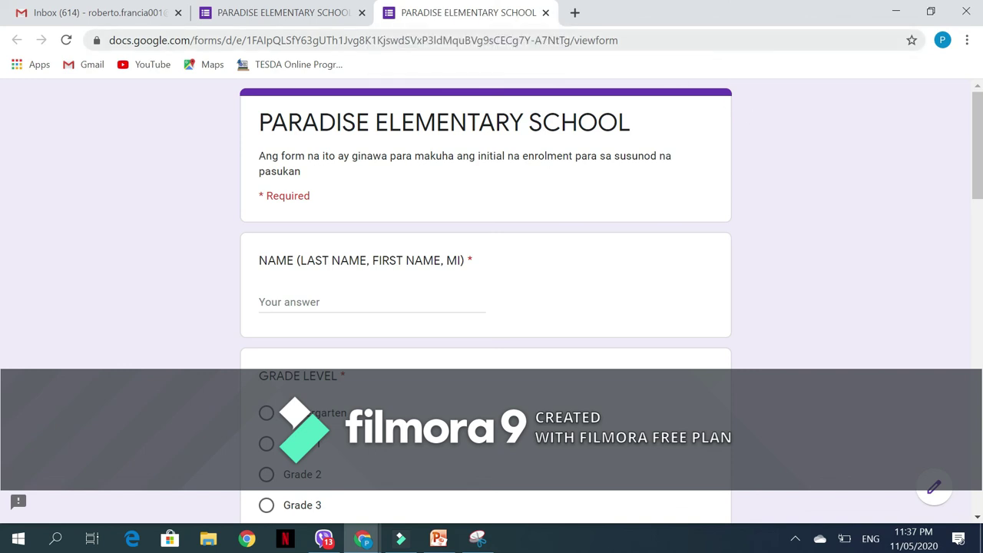
left_click_drag(630, 40, 574, 40)
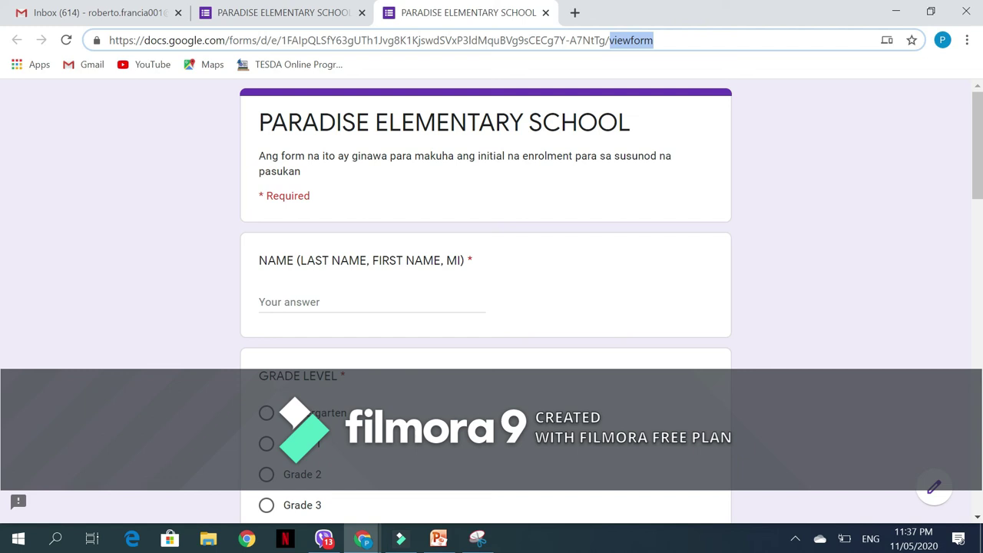
double_click(599, 41)
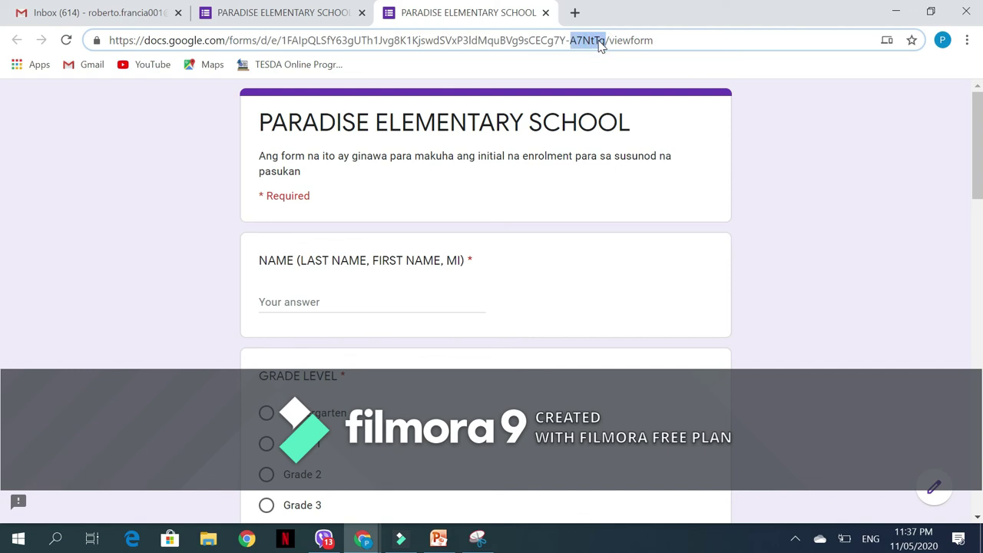
key("ctrl+a")
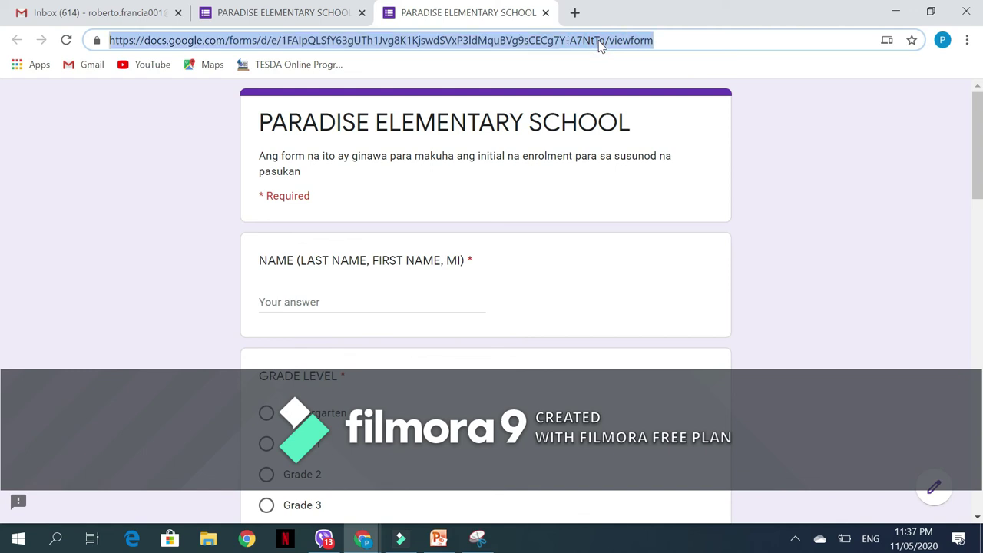
right_click(601, 45)
left_click(626, 148)
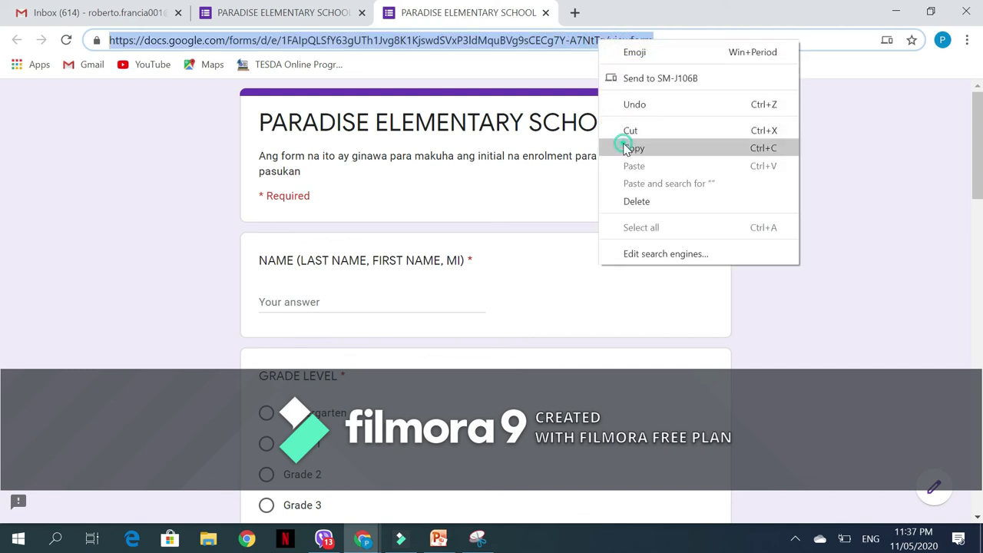